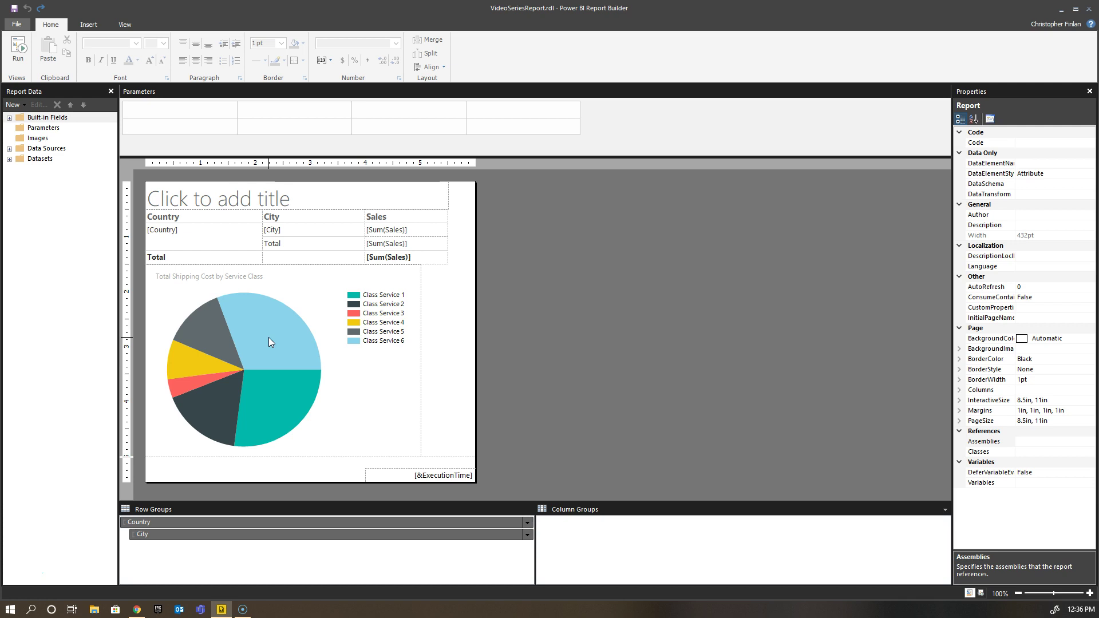
Select the pie chart showing Shipping_Cost by Class_Service
{"action": "left_click", "coordinate": [268, 337]}
Turn on data labels for the Shipping_Cost series so slices show 36, 85, 23, 11, 47, 75
{"action": "left_click", "coordinate": [267, 337]}
{"action": "right_click", "coordinate": [267, 336]}
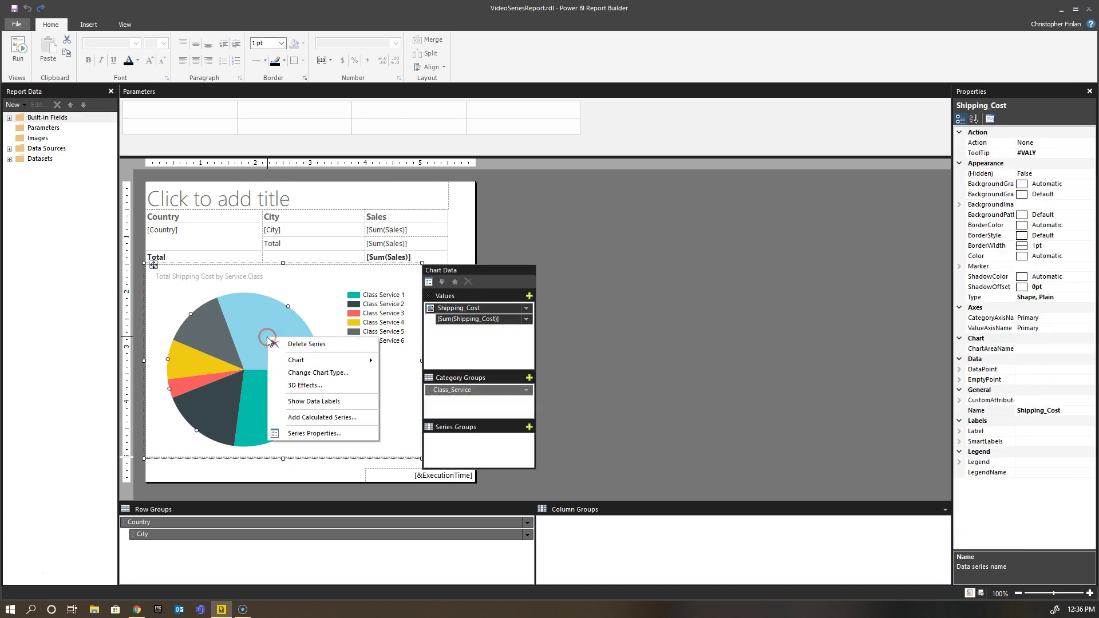
{"action": "left_click", "coordinate": [320, 400]}
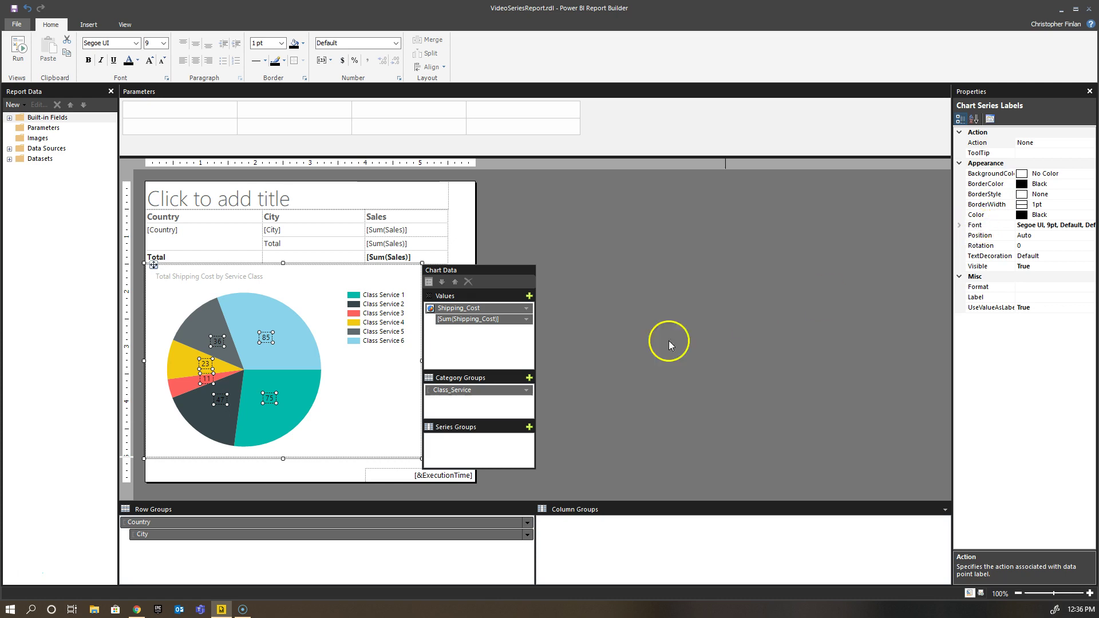
In Series Label Properties, set the data label font to Comic Sans MS at 20pt
{"action": "right_click", "coordinate": [271, 402]}
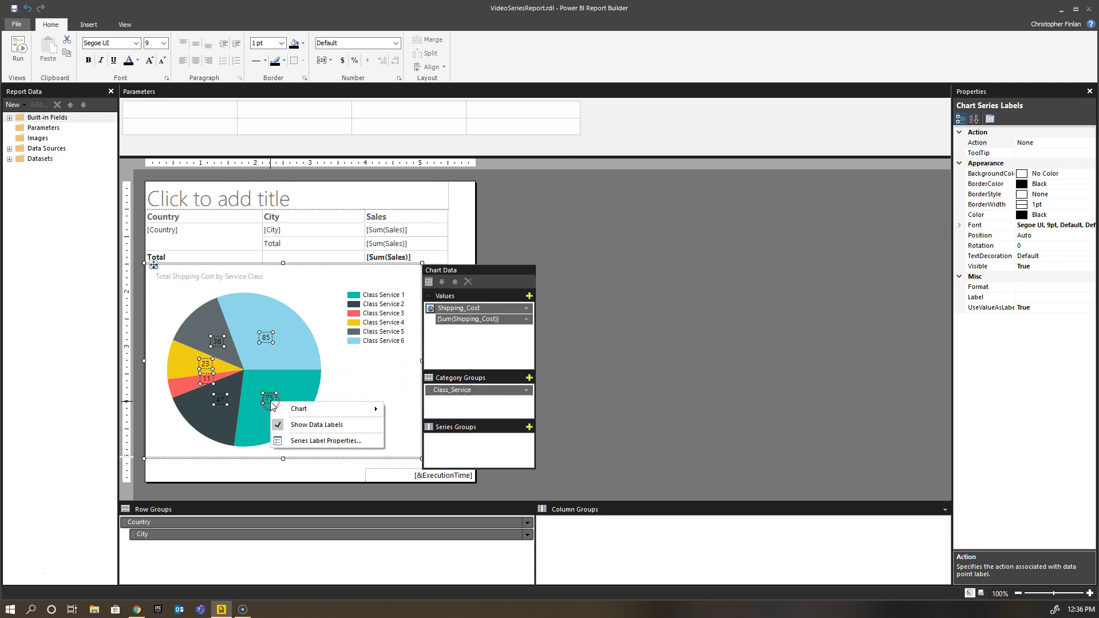
{"action": "left_click", "coordinate": [321, 441]}
{"action": "left_click", "coordinate": [427, 193]}
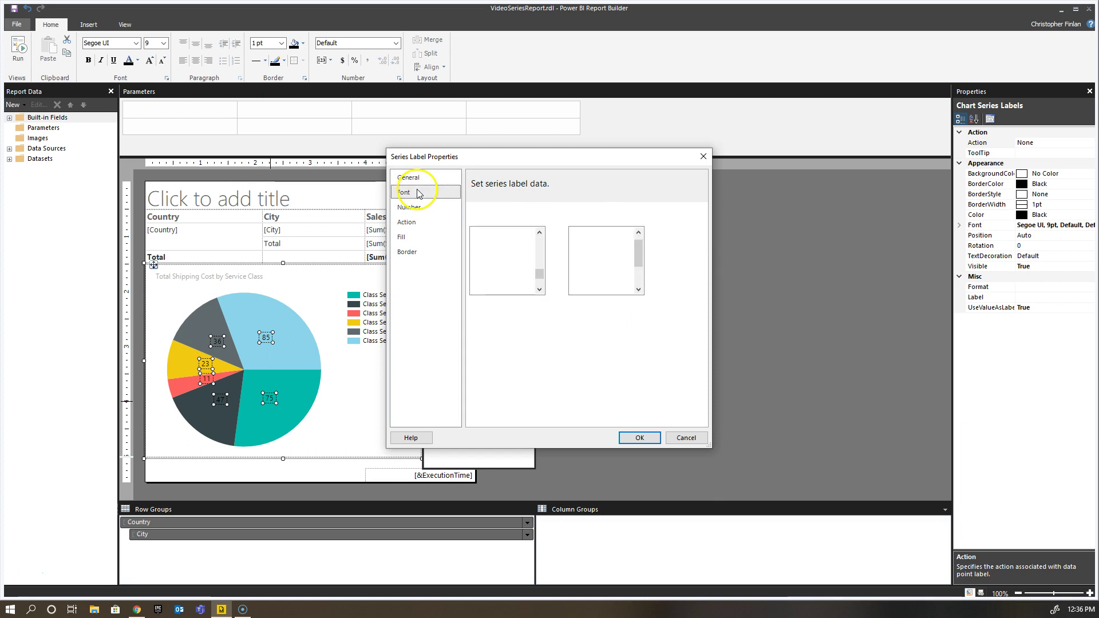
{"action": "left_click_drag", "start_coordinate": [556, 293], "coordinate": [566, 259]}
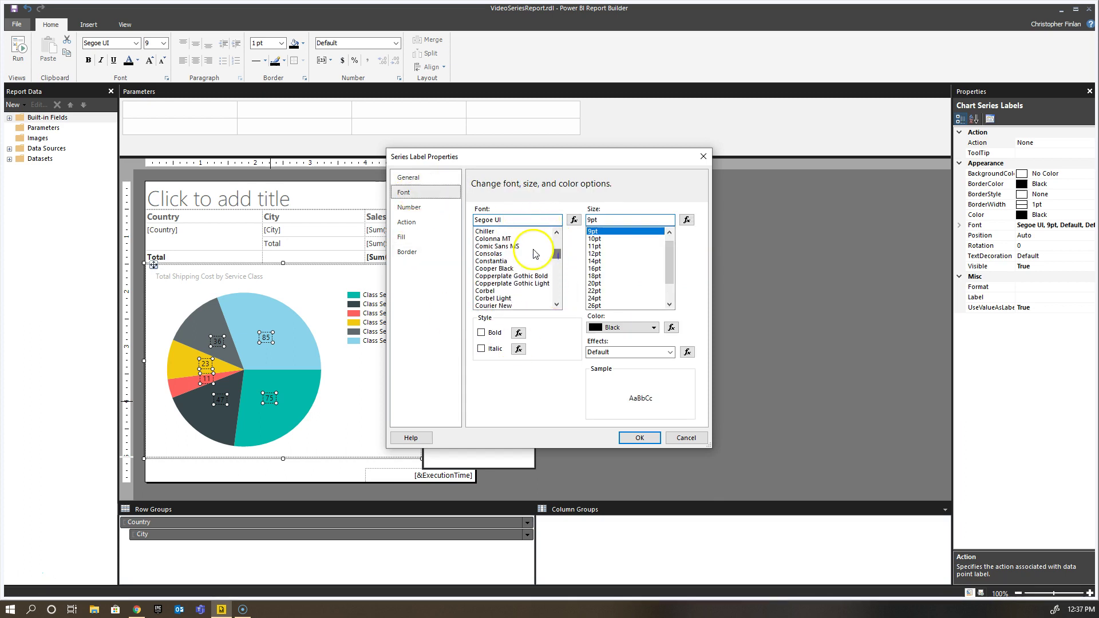
{"action": "left_click", "coordinate": [497, 246]}
{"action": "left_click", "coordinate": [596, 283]}
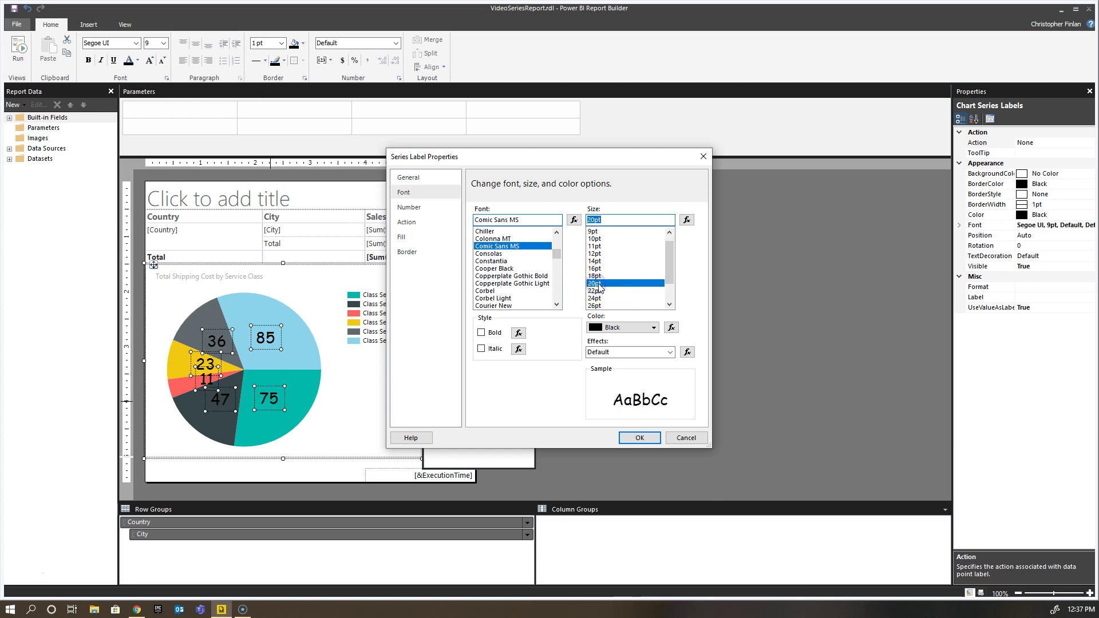
{"action": "left_click", "coordinate": [643, 437]}
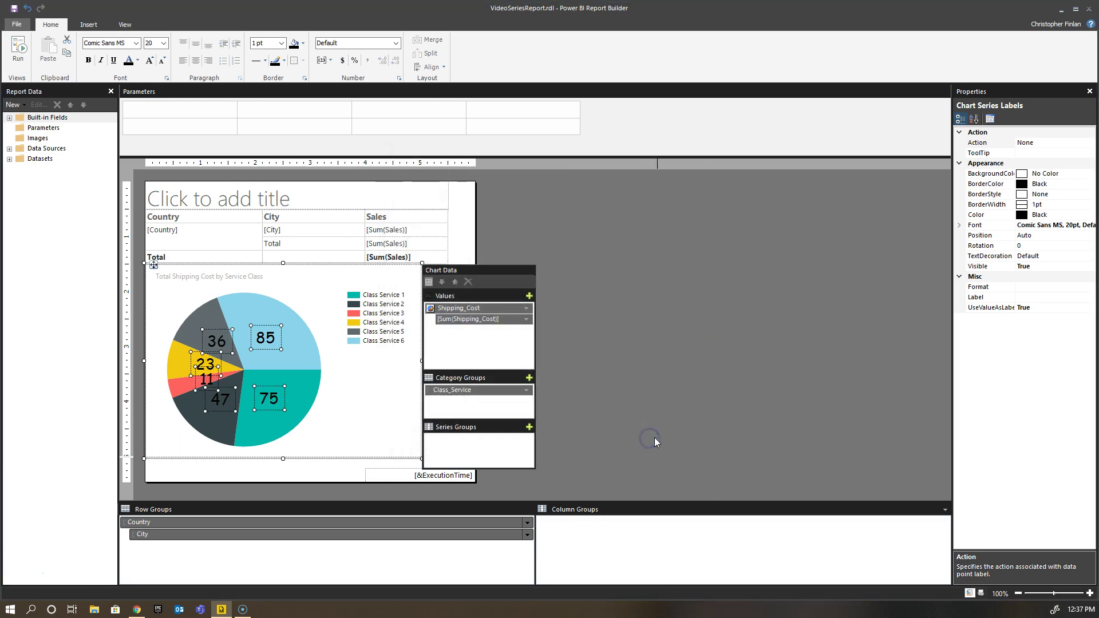
{"action": "left_click", "coordinate": [627, 292]}
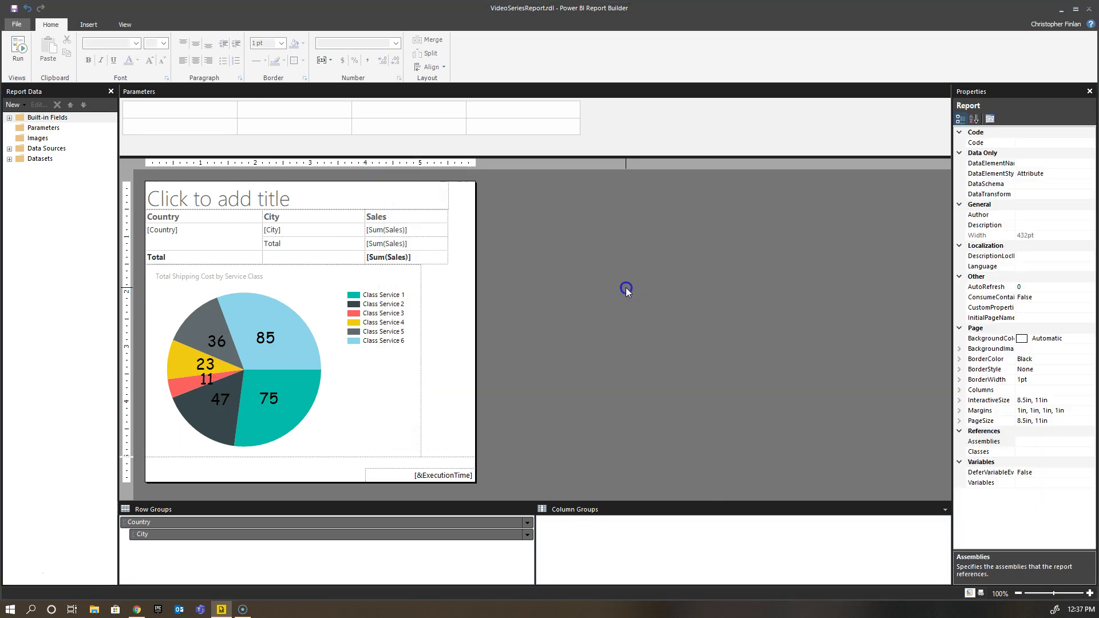
{"action": "left_click", "coordinate": [17, 57]}
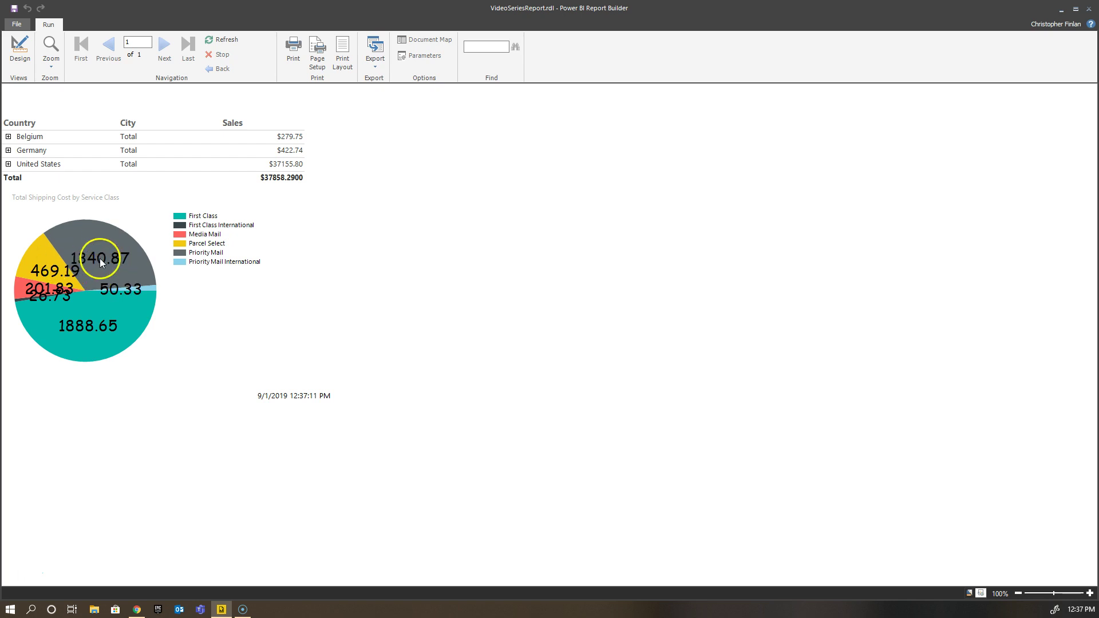
{"action": "left_click", "coordinate": [20, 49]}
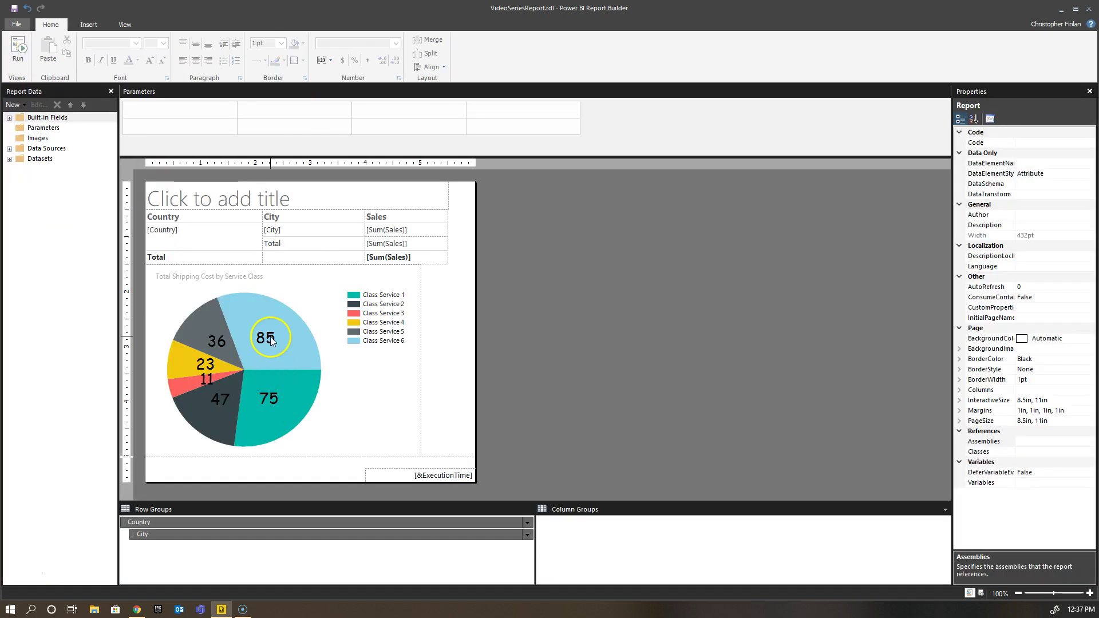
Change the pie chart's chart type to Exploded Pie
{"action": "left_click", "coordinate": [269, 335]}
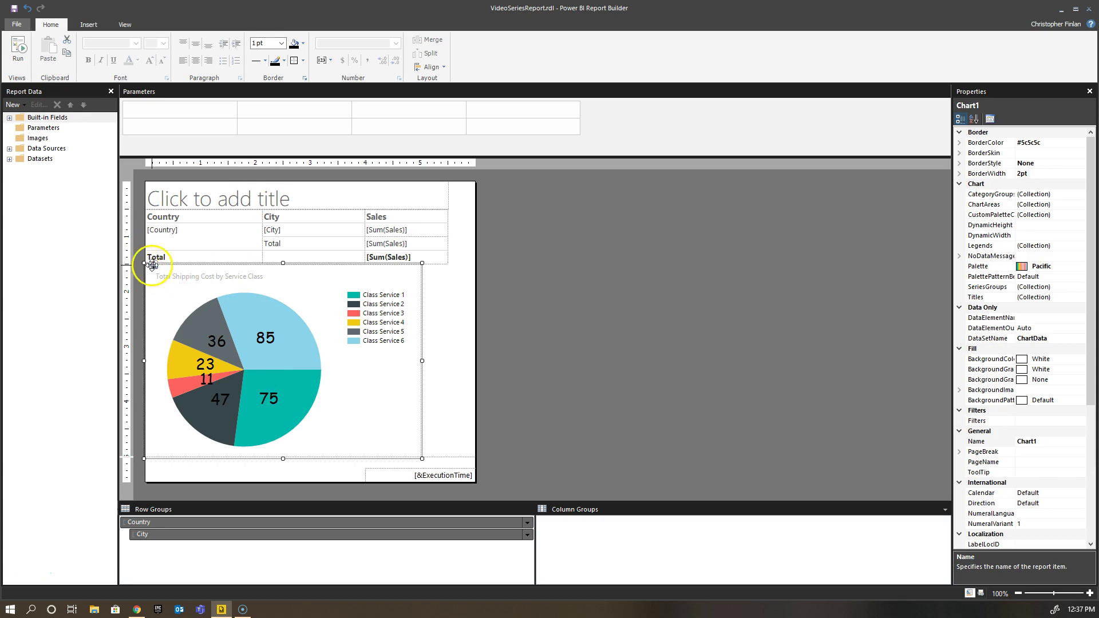
{"action": "right_click", "coordinate": [153, 264]}
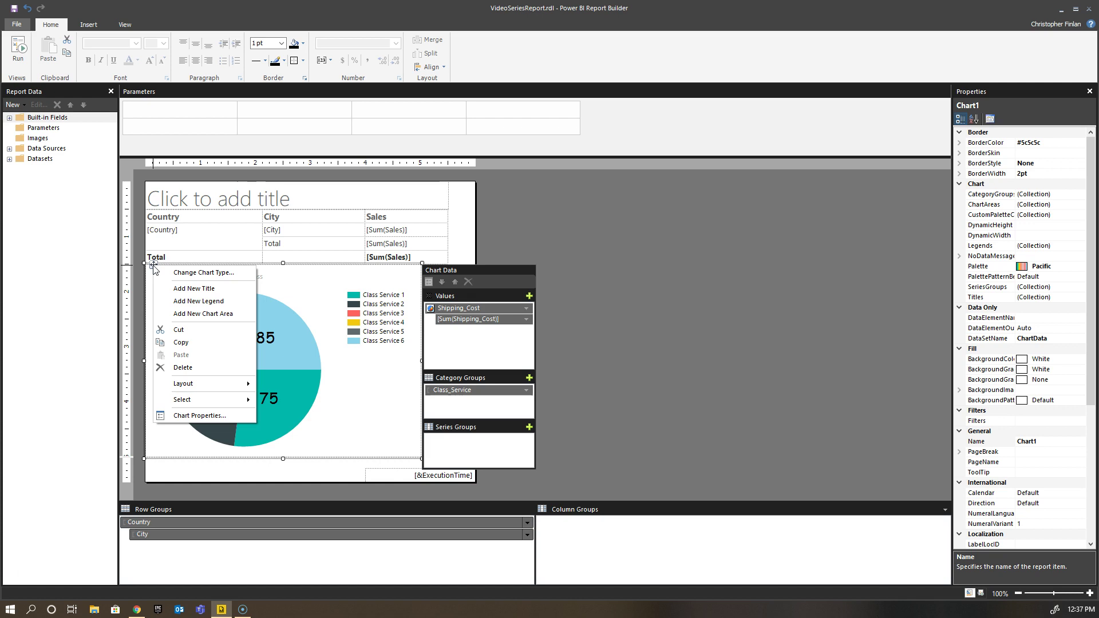
{"action": "left_click", "coordinate": [178, 272]}
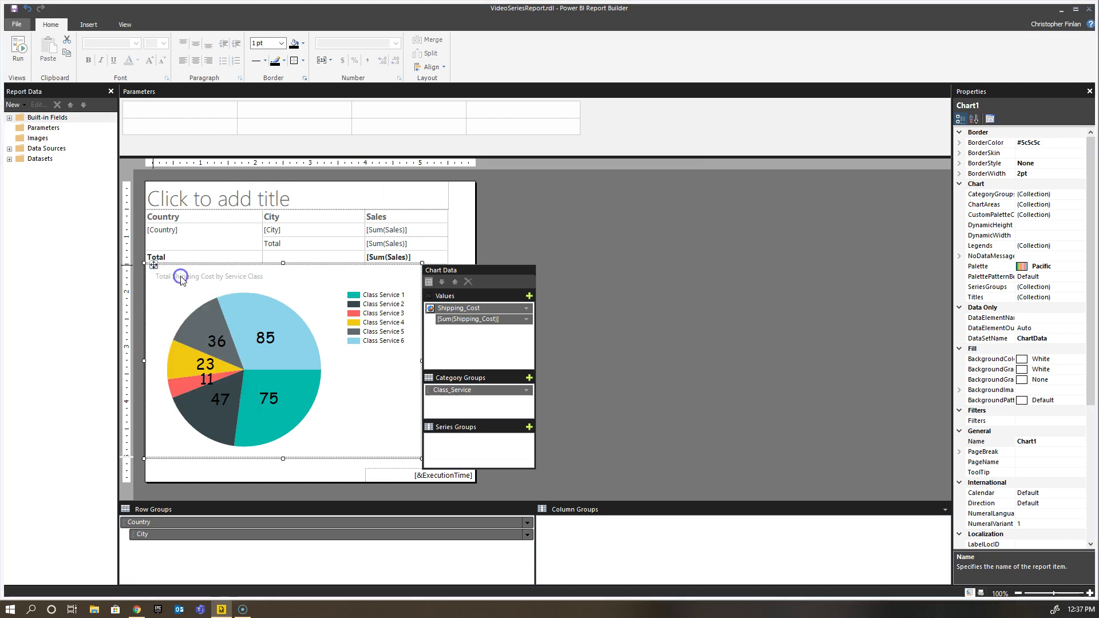
{"action": "left_click", "coordinate": [480, 342]}
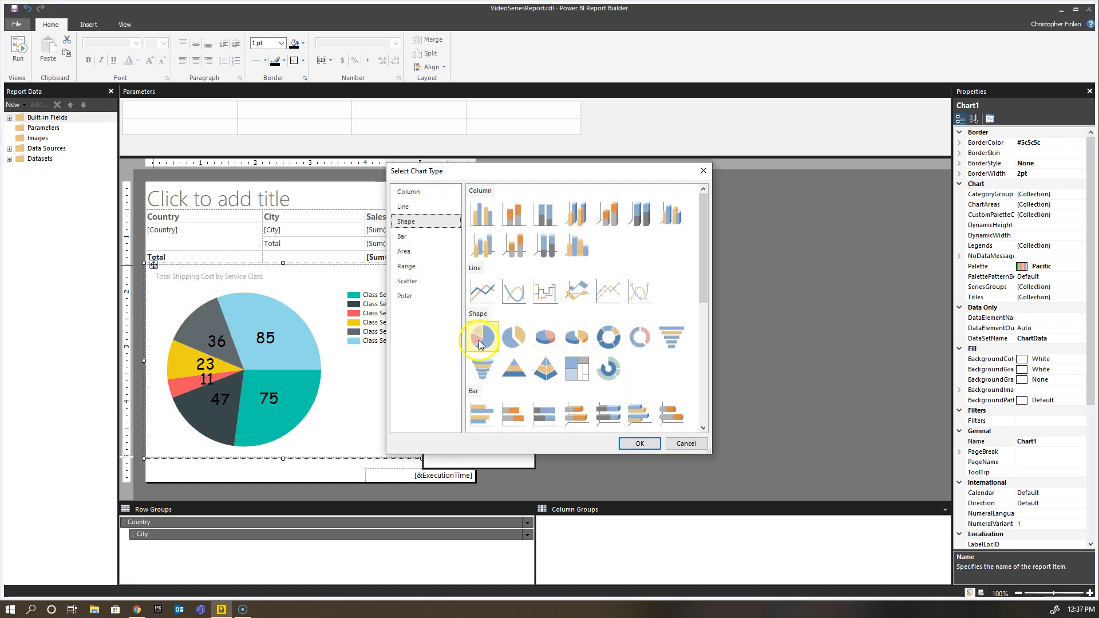
{"action": "left_click", "coordinate": [514, 337]}
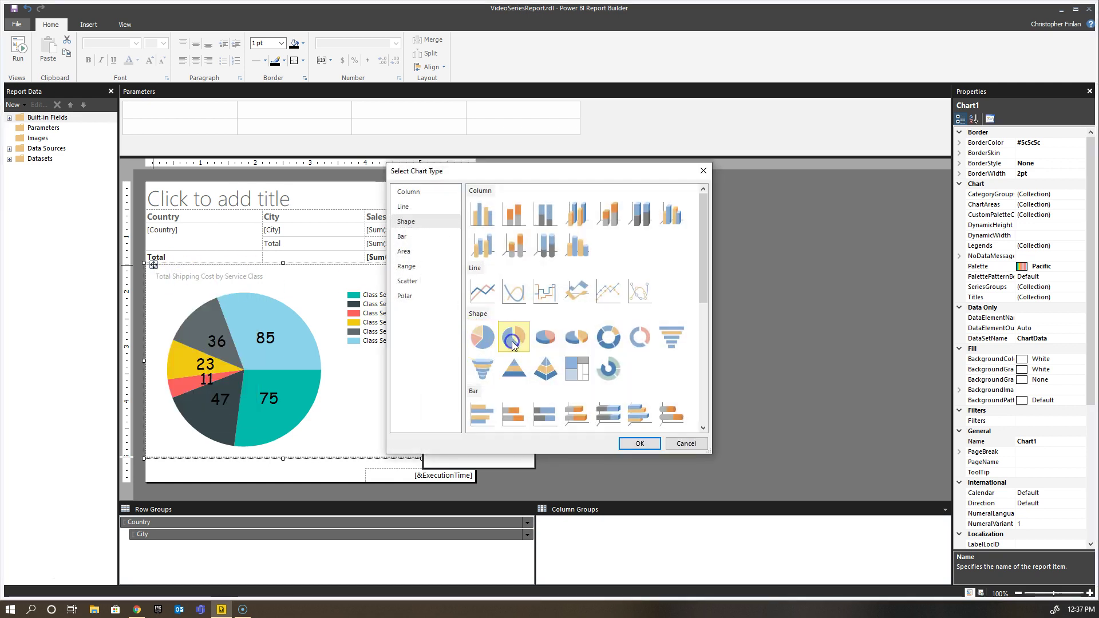
{"action": "left_click", "coordinate": [635, 444]}
{"action": "left_click", "coordinate": [20, 63]}
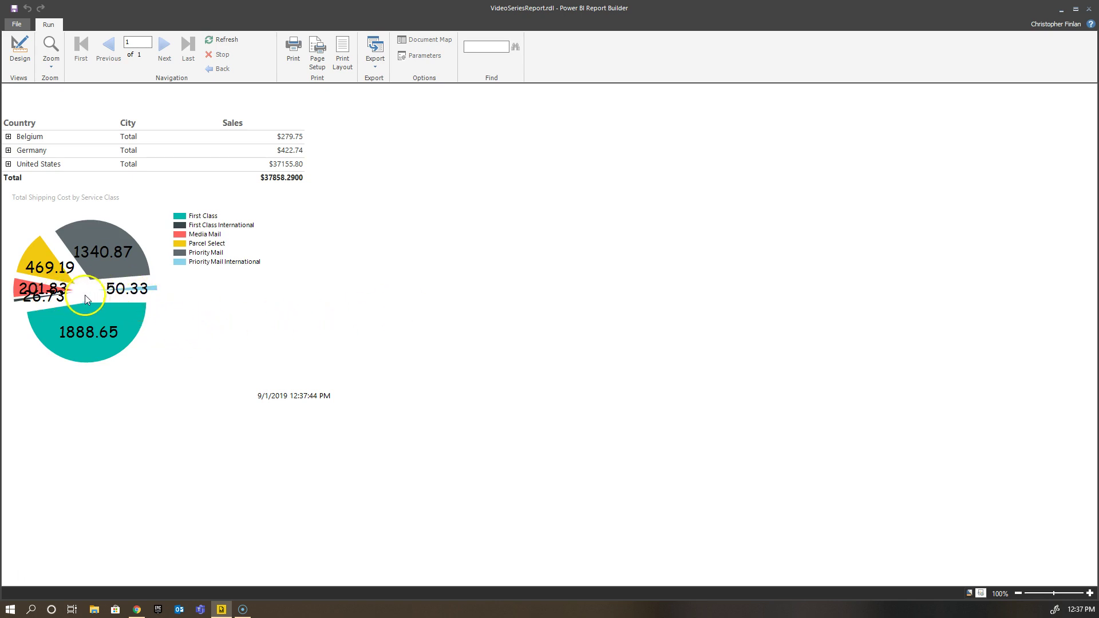
{"action": "left_click", "coordinate": [20, 51]}
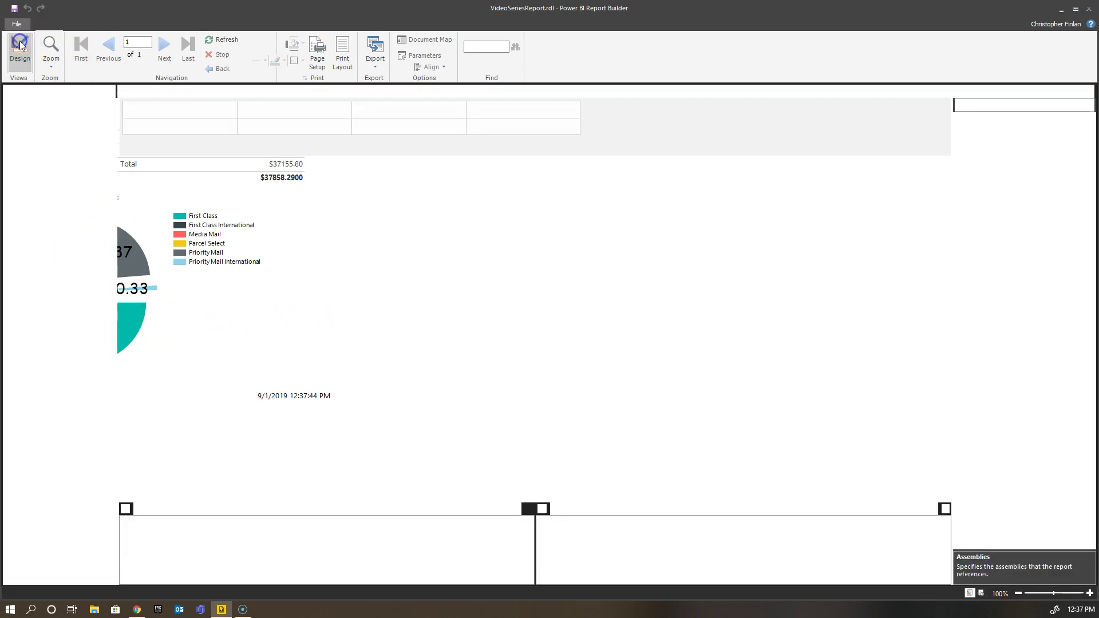
Change the data label font from Comic Sans MS 20pt to bold Segoe UI 10pt
{"action": "left_click", "coordinate": [208, 310]}
{"action": "left_click", "coordinate": [267, 333]}
{"action": "right_click", "coordinate": [272, 334]}
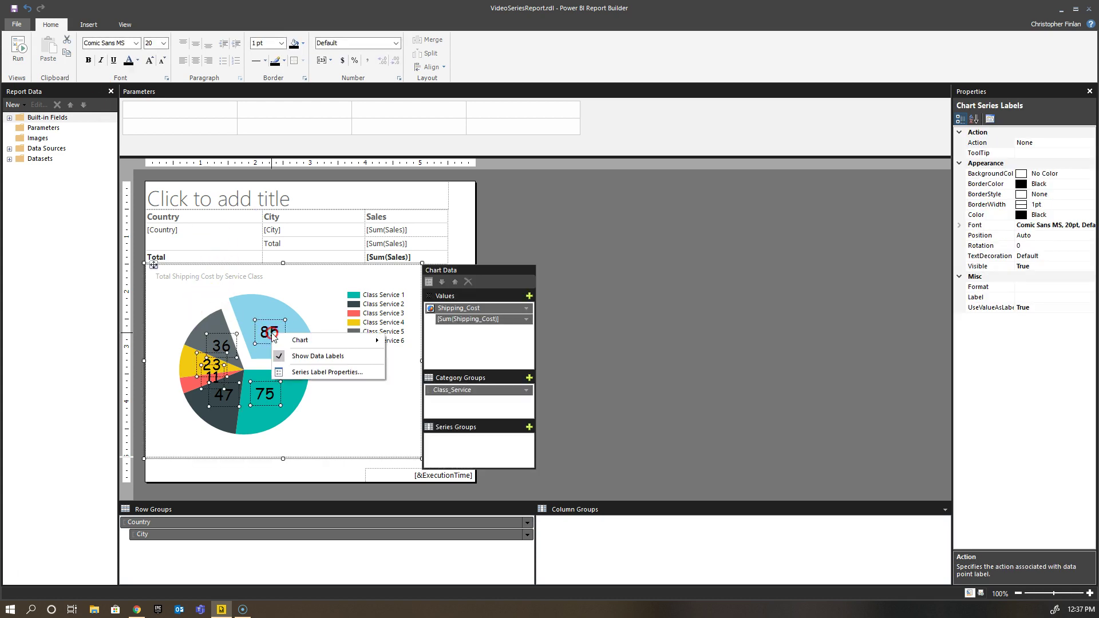
{"action": "left_click", "coordinate": [312, 372]}
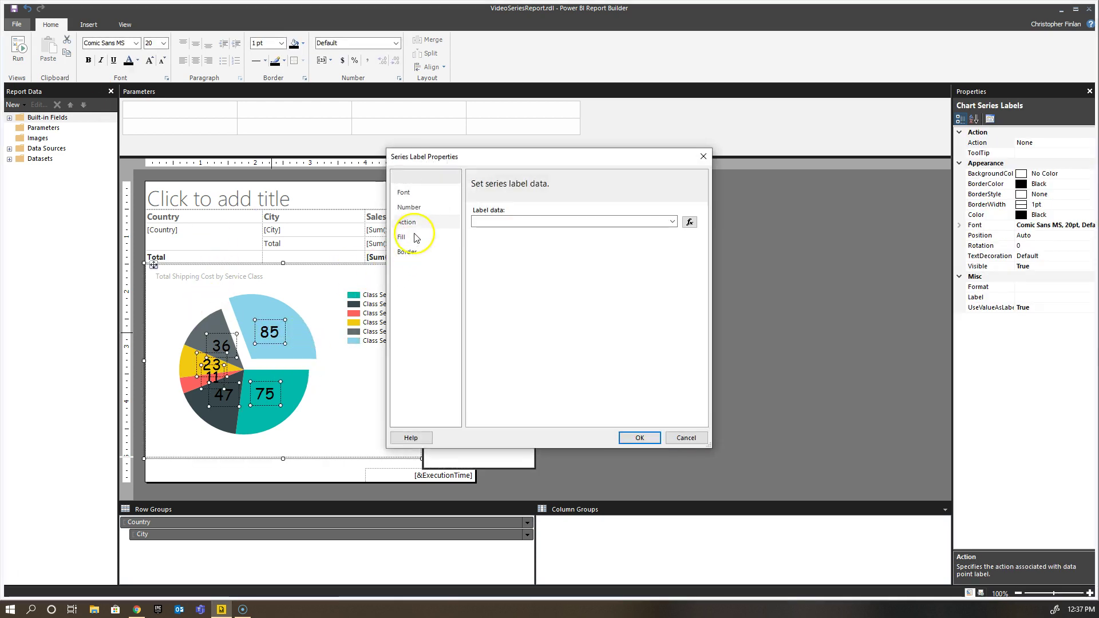
{"action": "left_click", "coordinate": [410, 197]}
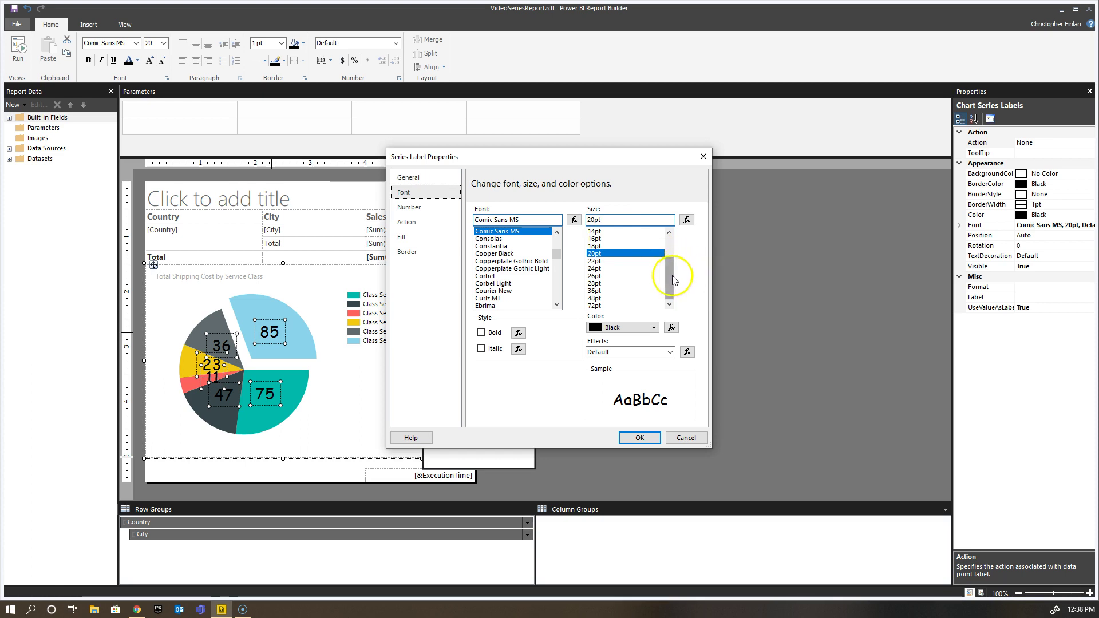
{"action": "left_click_drag", "start_coordinate": [668, 272], "coordinate": [662, 251]}
{"action": "left_click", "coordinate": [594, 246]}
{"action": "left_click_drag", "start_coordinate": [556, 256], "coordinate": [557, 289]}
{"action": "left_click", "coordinate": [488, 291]}
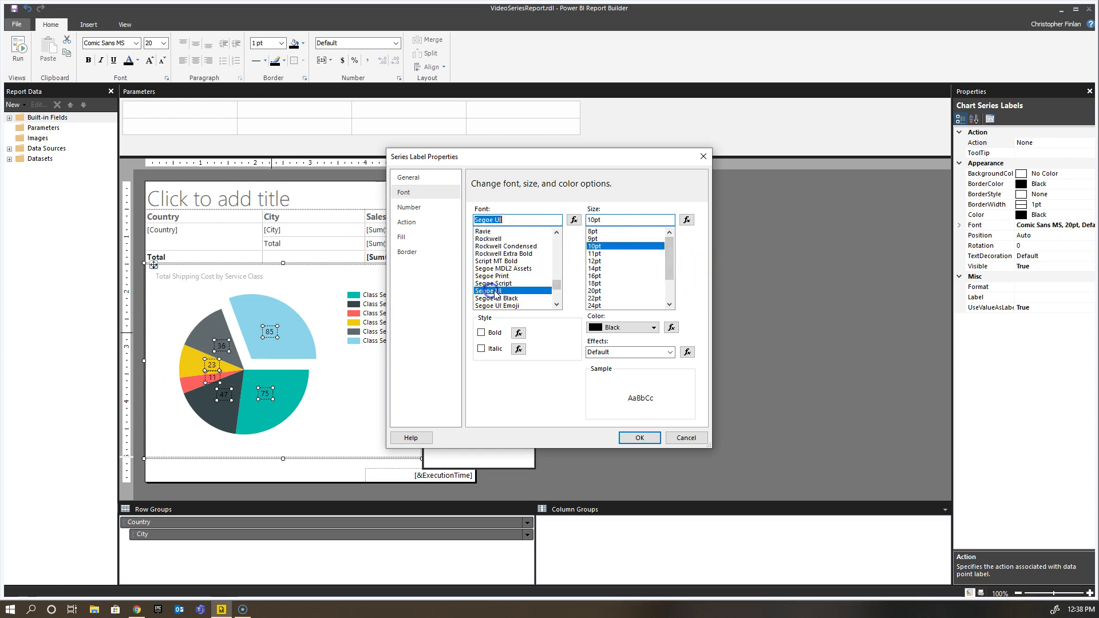
{"action": "left_click", "coordinate": [481, 332]}
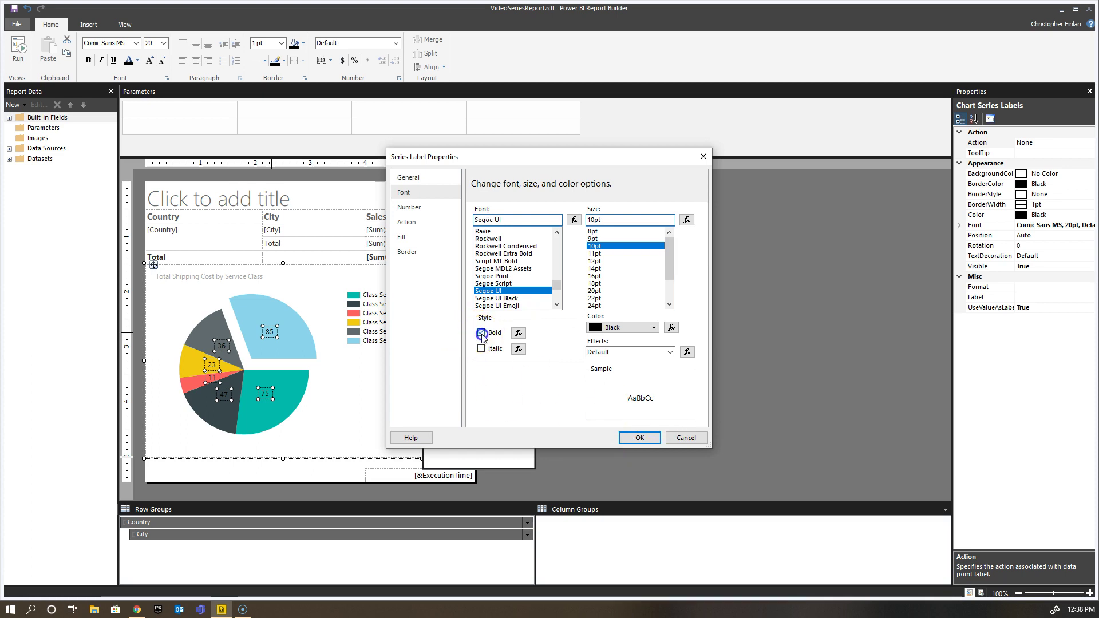
{"action": "left_click", "coordinate": [639, 438]}
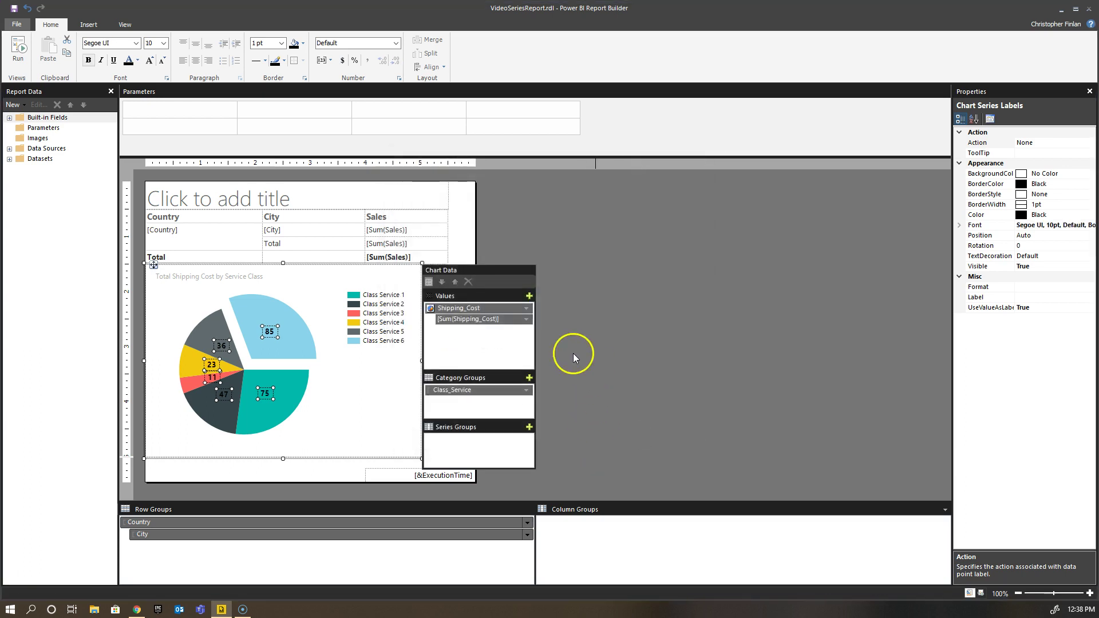
{"action": "left_click", "coordinate": [22, 52]}
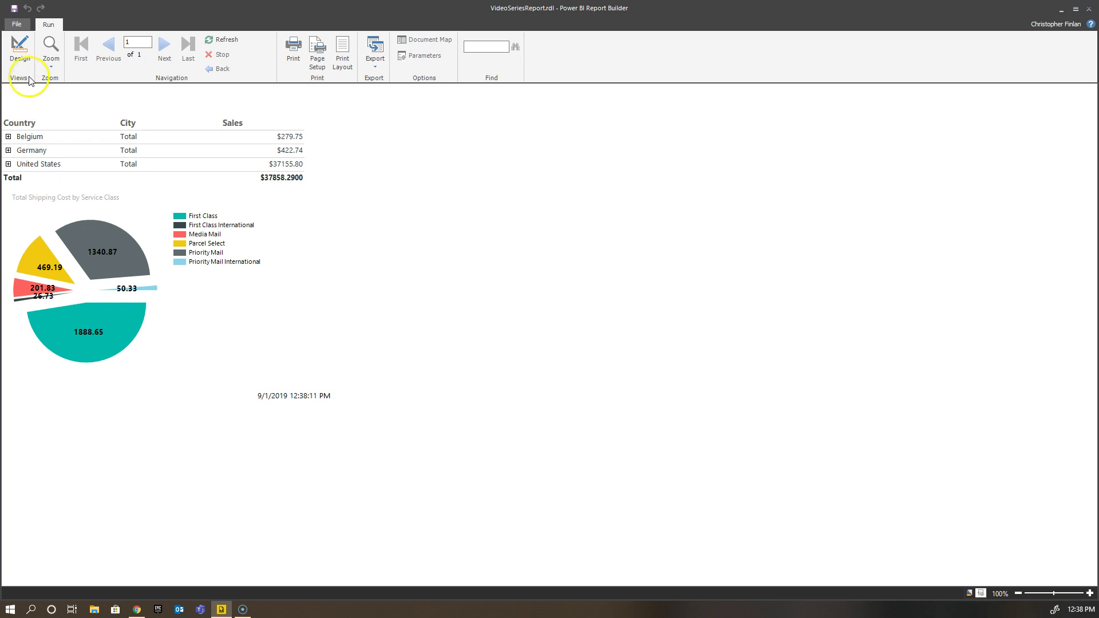
Return to Design view and select Chart1, the whole exploded pie chart
{"action": "left_click", "coordinate": [20, 48]}
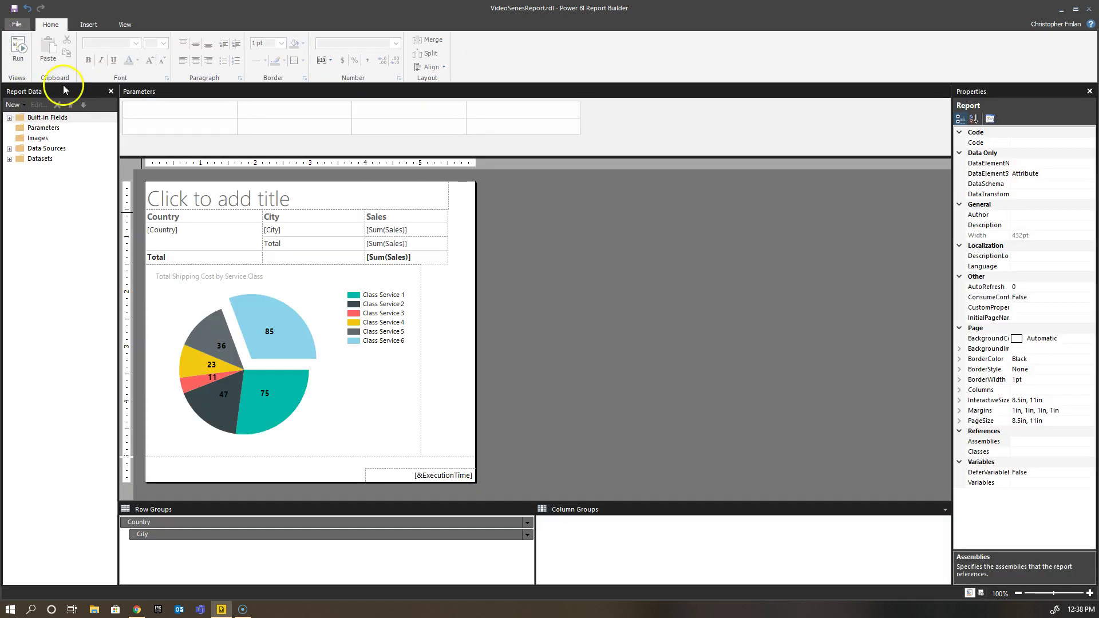
{"action": "left_click", "coordinate": [312, 293]}
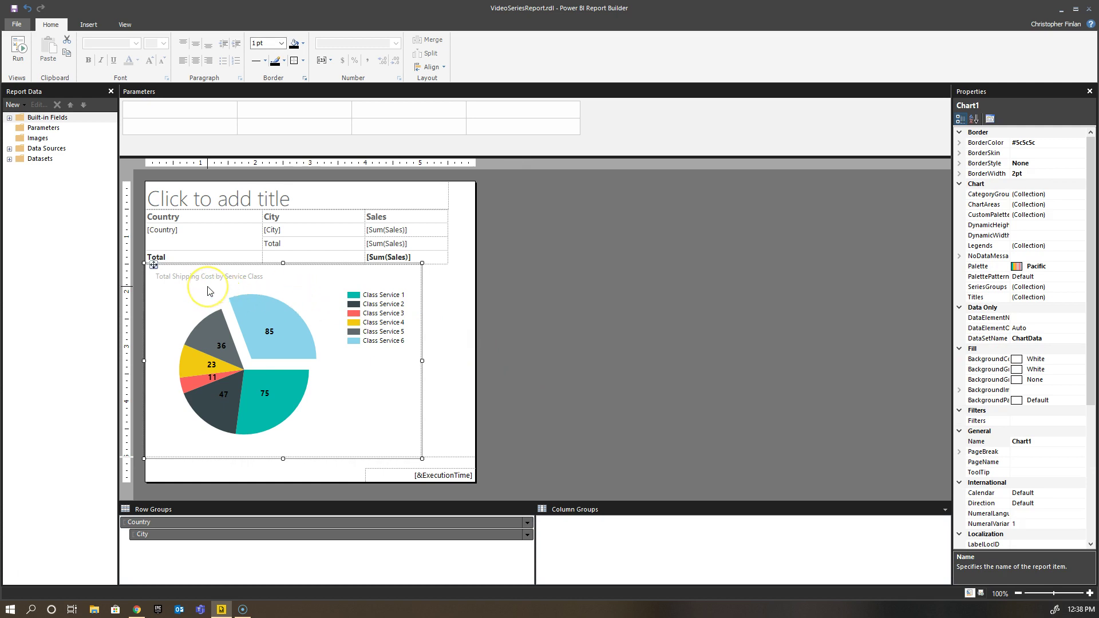
Copy Chart1 and paste it onto the empty report body as Chart2
{"action": "right_click", "coordinate": [154, 267]}
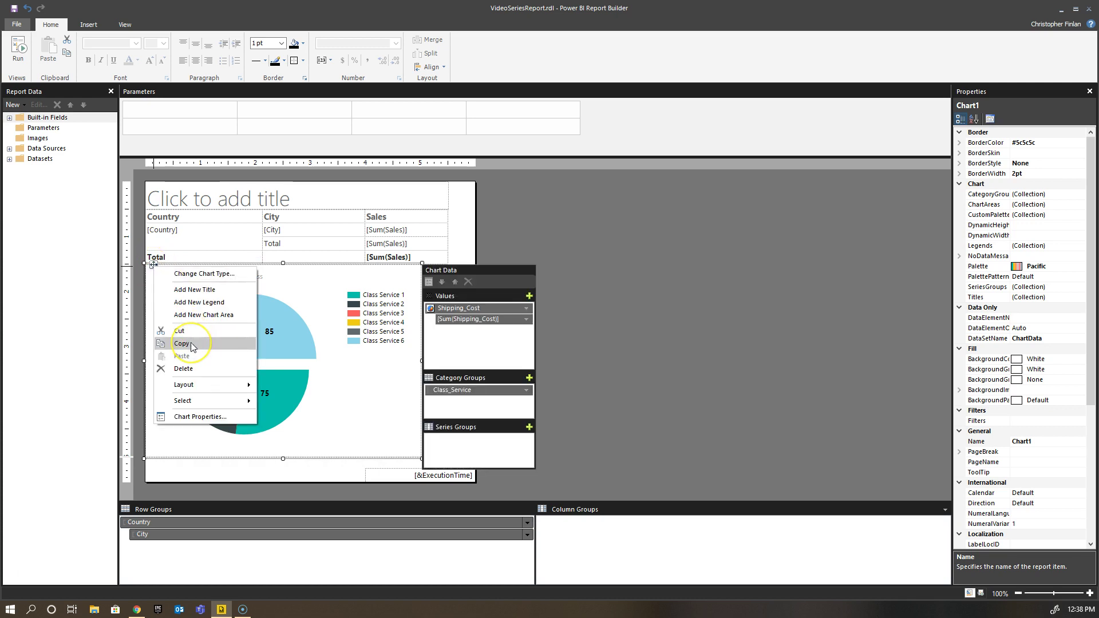
{"action": "left_click", "coordinate": [191, 342]}
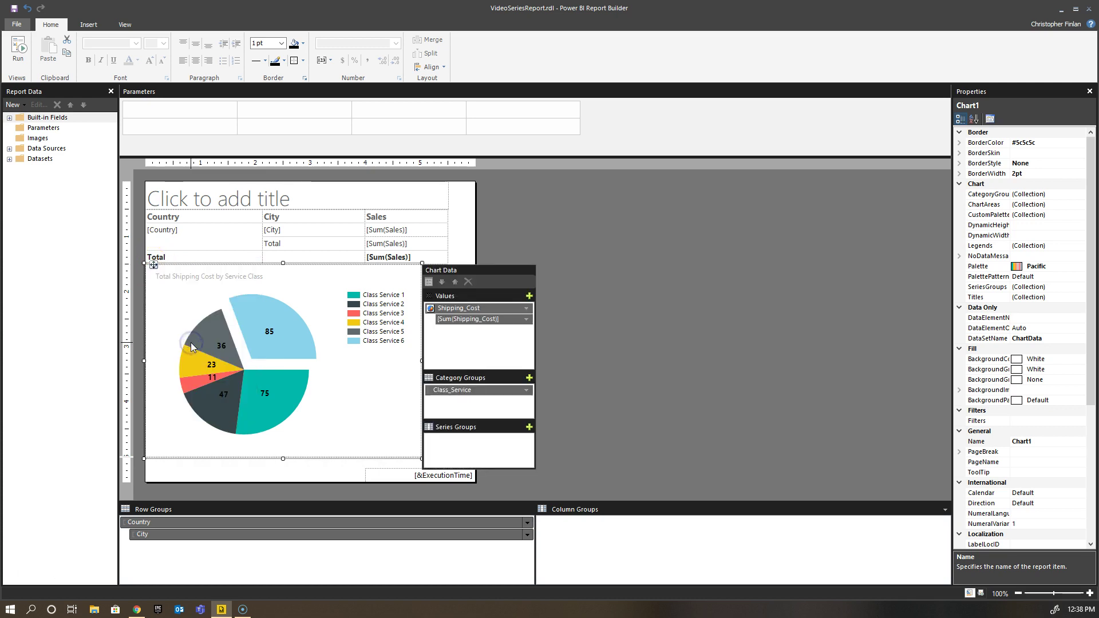
{"action": "left_click", "coordinate": [463, 236]}
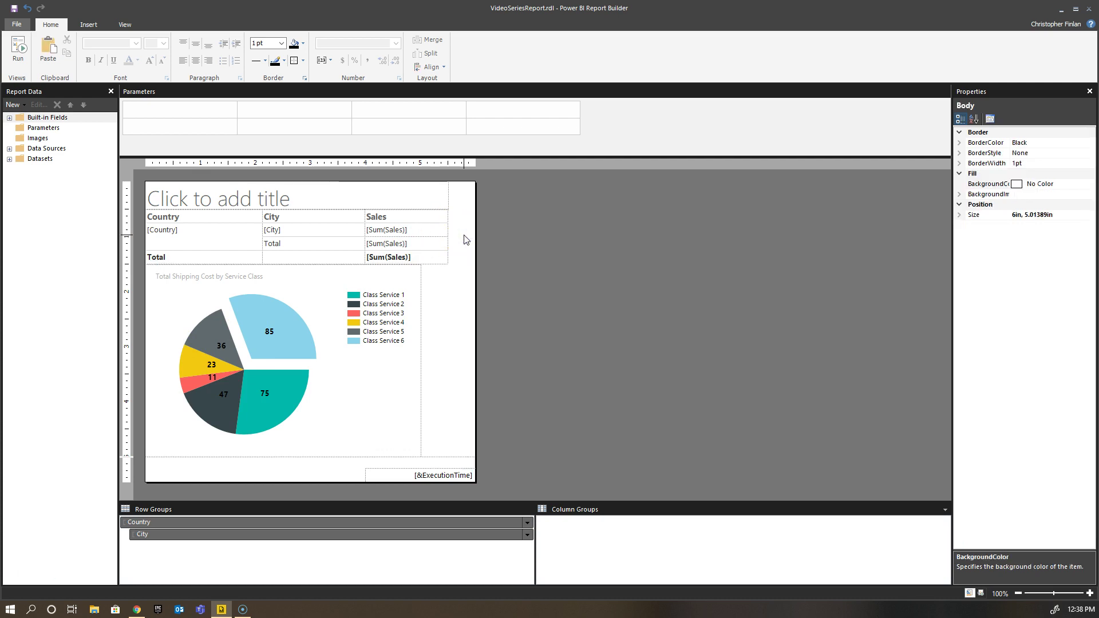
{"action": "right_click", "coordinate": [452, 301]}
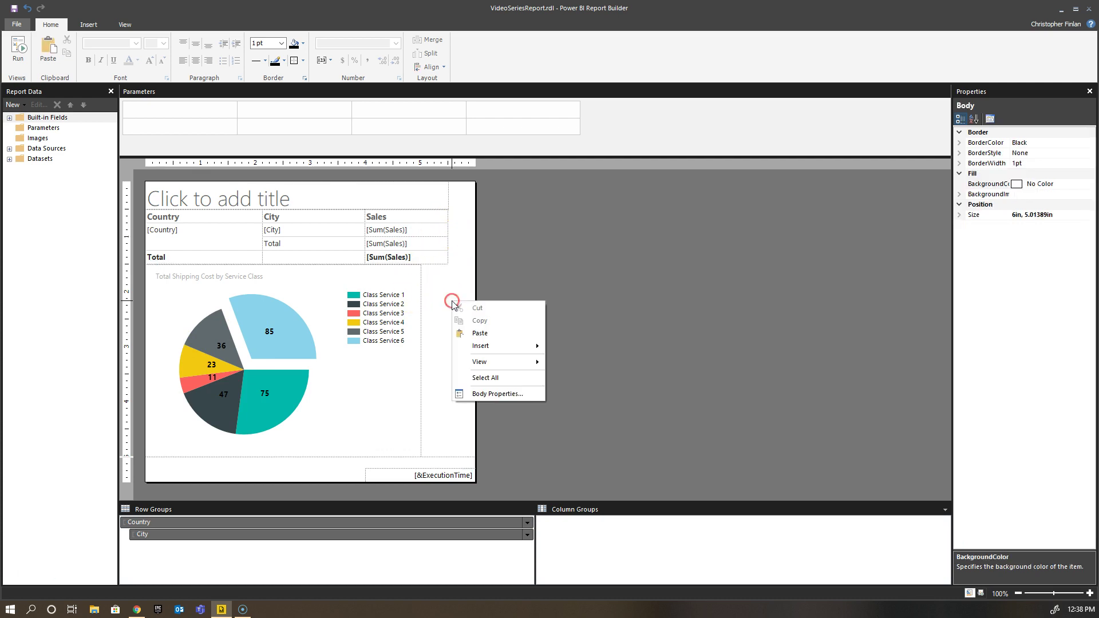
{"action": "left_click", "coordinate": [488, 337]}
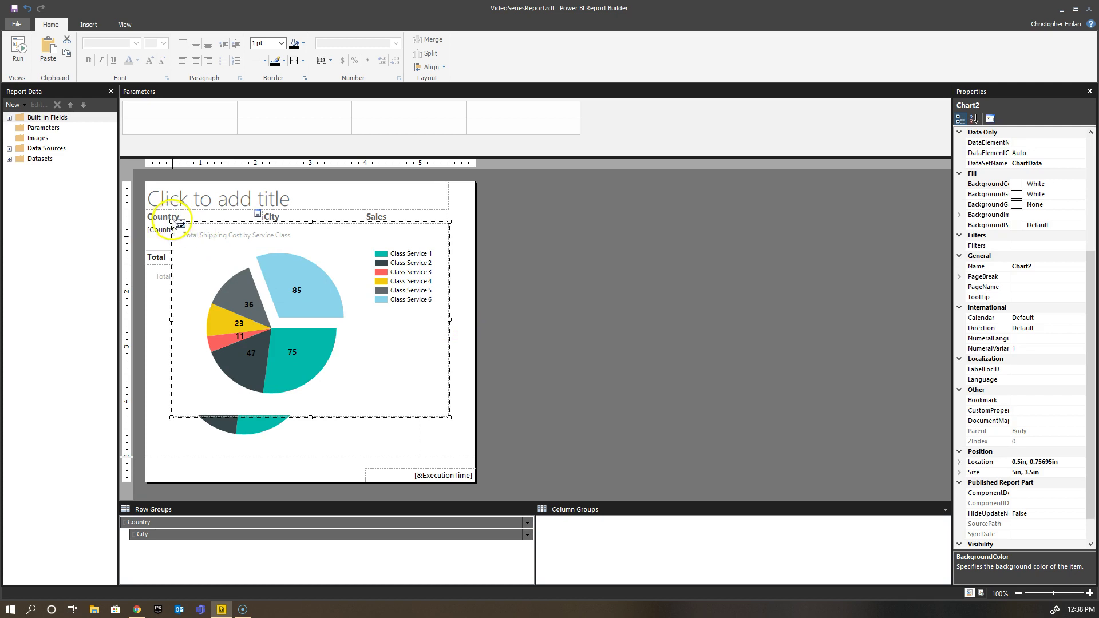
Drag Chart2 to the right, undoing each time it drops into the Sales total cell
{"action": "left_click_drag", "start_coordinate": [181, 222], "coordinate": [429, 262]}
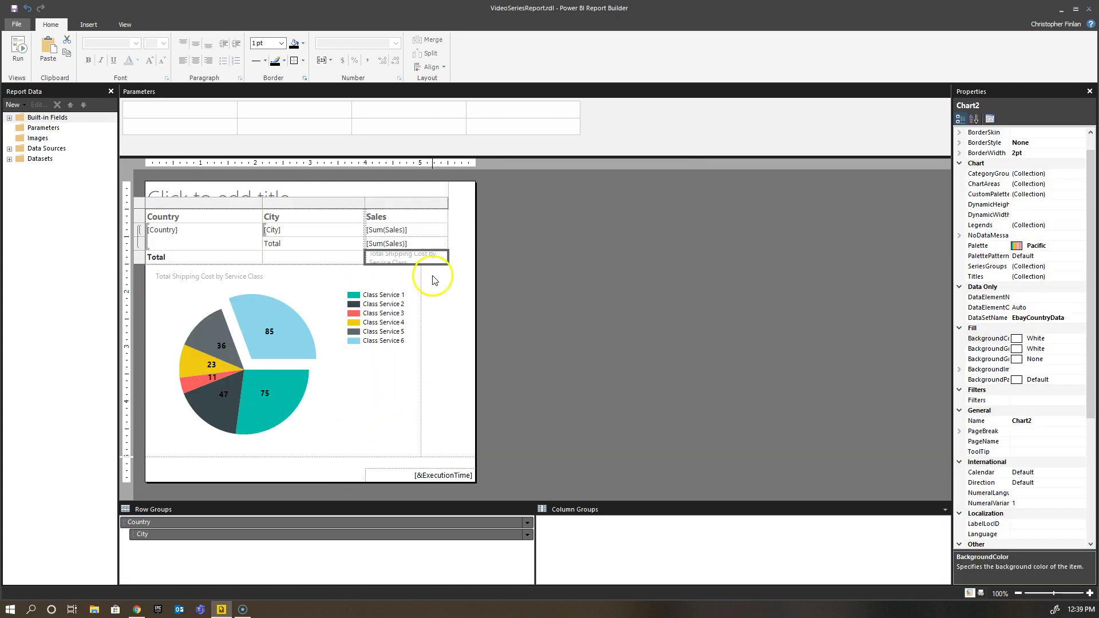
{"action": "left_click", "coordinate": [437, 301]}
{"action": "left_click_drag", "start_coordinate": [475, 314], "coordinate": [536, 315]}
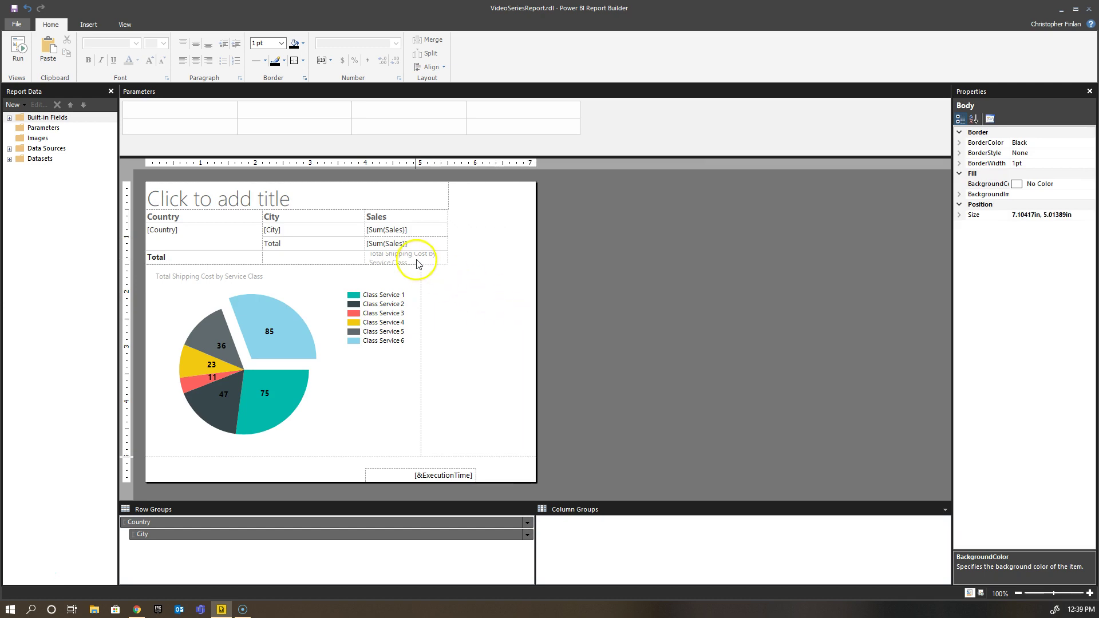
{"action": "left_click", "coordinate": [26, 8]}
{"action": "left_click", "coordinate": [26, 8]}
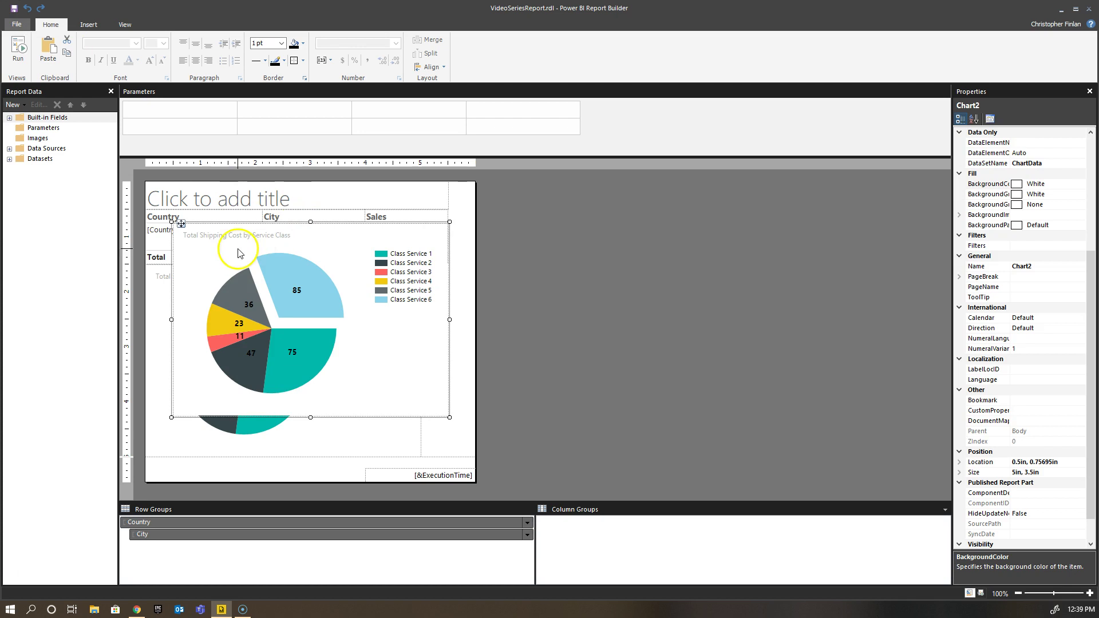
{"action": "left_click_drag", "start_coordinate": [182, 223], "coordinate": [436, 263]}
{"action": "left_click", "coordinate": [420, 258]}
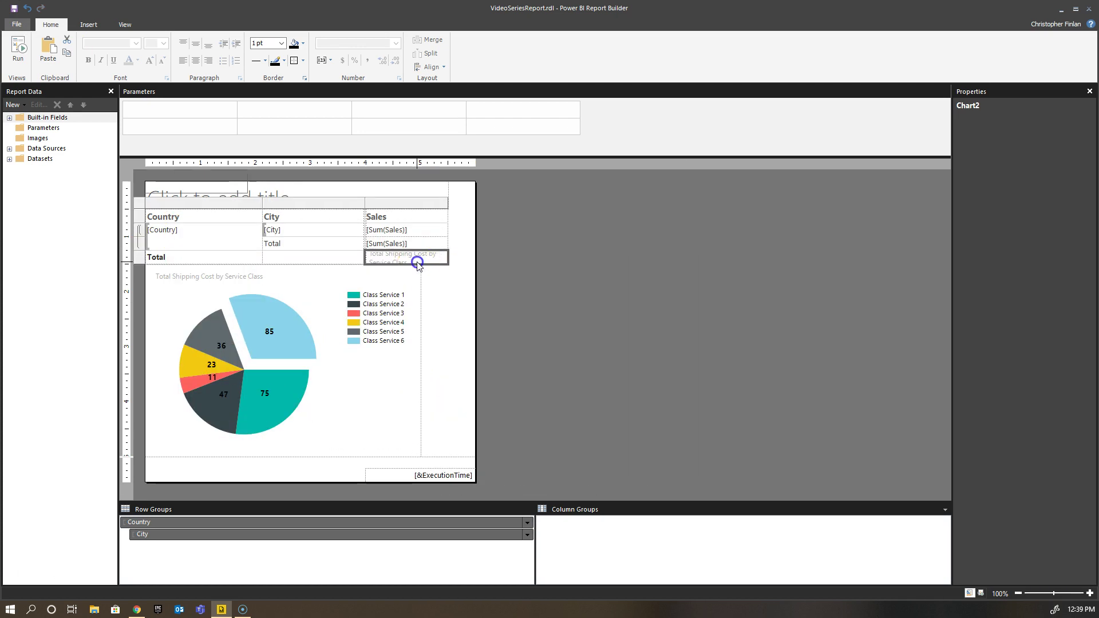
{"action": "left_click", "coordinate": [27, 8]}
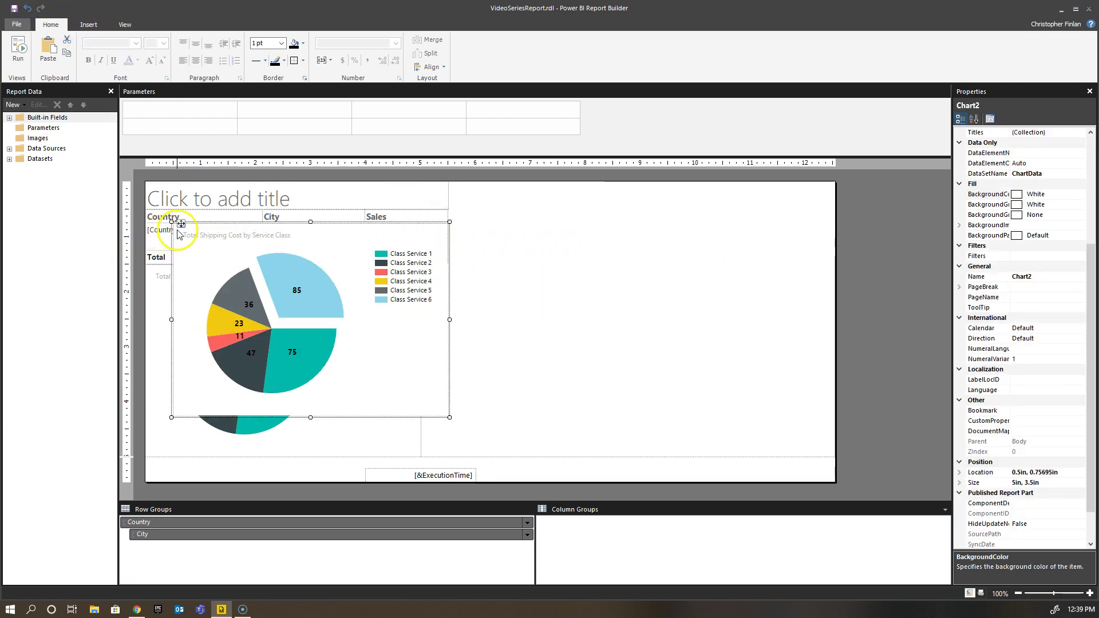
Place Chart2 right of Chart1, enlarge it slightly, and narrow the body to about 10.3in
{"action": "mouse_move", "coordinate": [181, 223]}
{"action": "left_mouse_down"}
{"action": "mouse_move", "coordinate": [523, 341]}
{"action": "mouse_move", "coordinate": [493, 263]}
{"action": "mouse_move", "coordinate": [459, 262]}
{"action": "mouse_move", "coordinate": [459, 272]}
{"action": "left_mouse_up"}
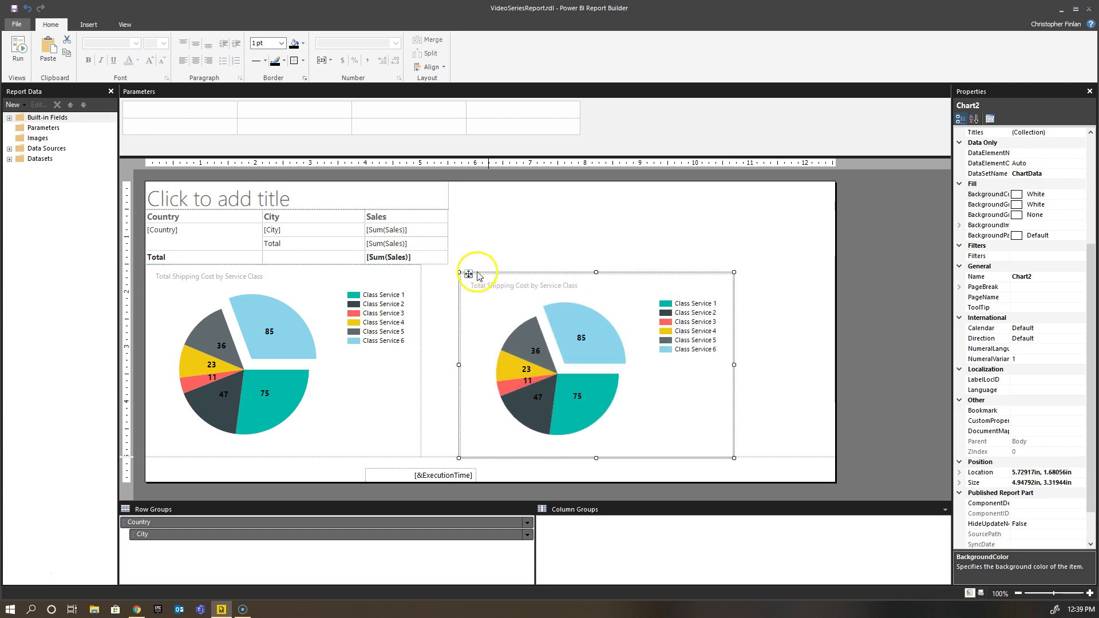
{"action": "left_click", "coordinate": [487, 276]}
{"action": "left_click", "coordinate": [483, 279]}
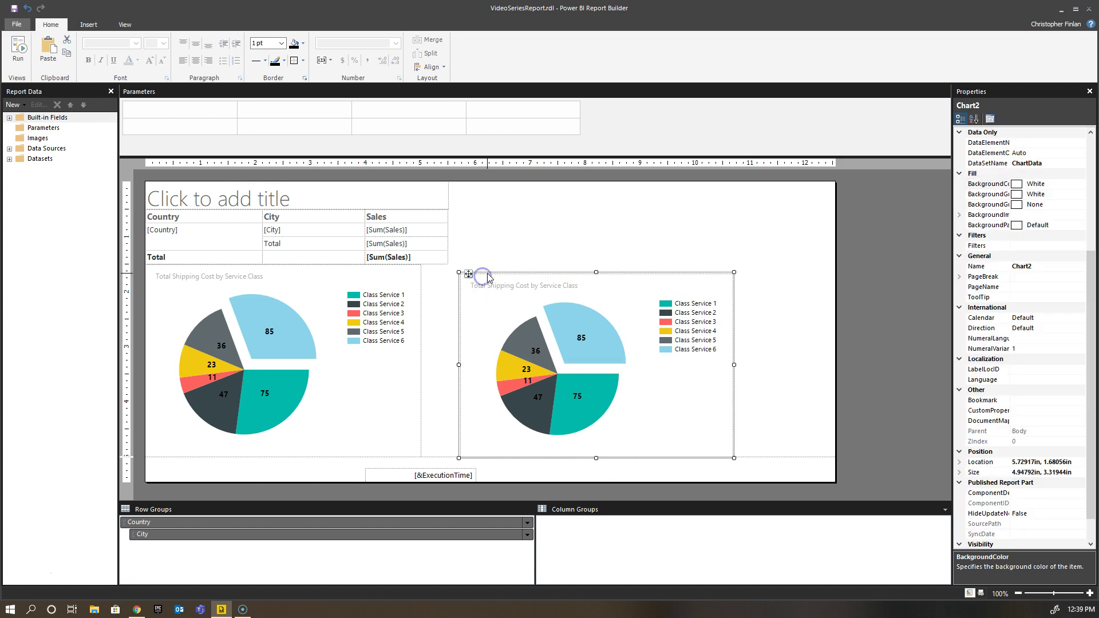
{"action": "left_click_drag", "start_coordinate": [486, 274], "coordinate": [453, 263]}
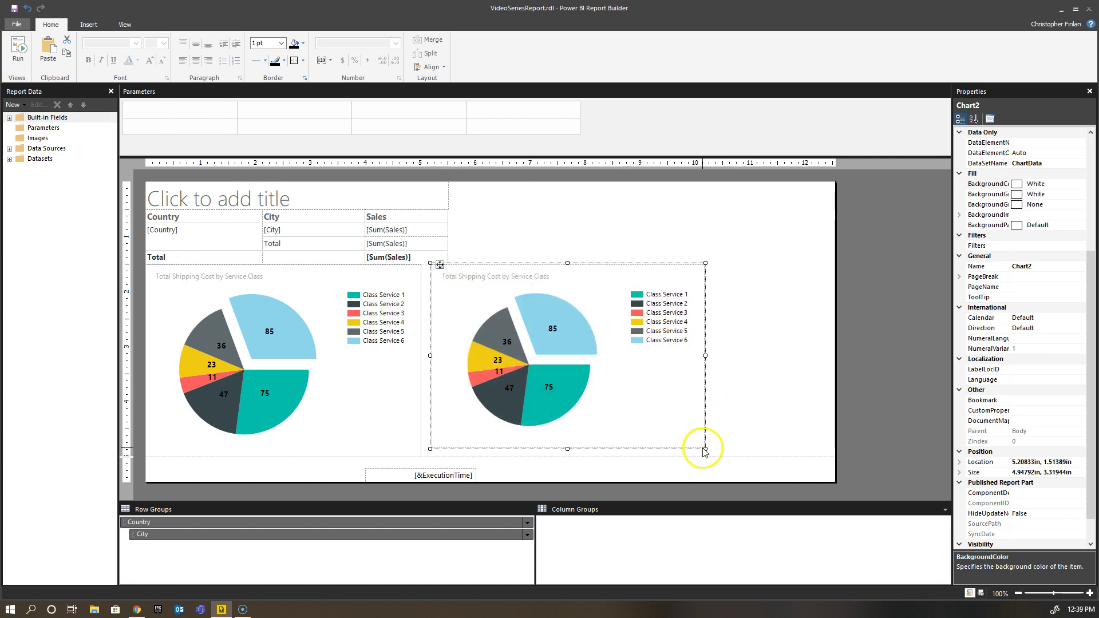
{"action": "left_click_drag", "start_coordinate": [704, 448], "coordinate": [707, 456]}
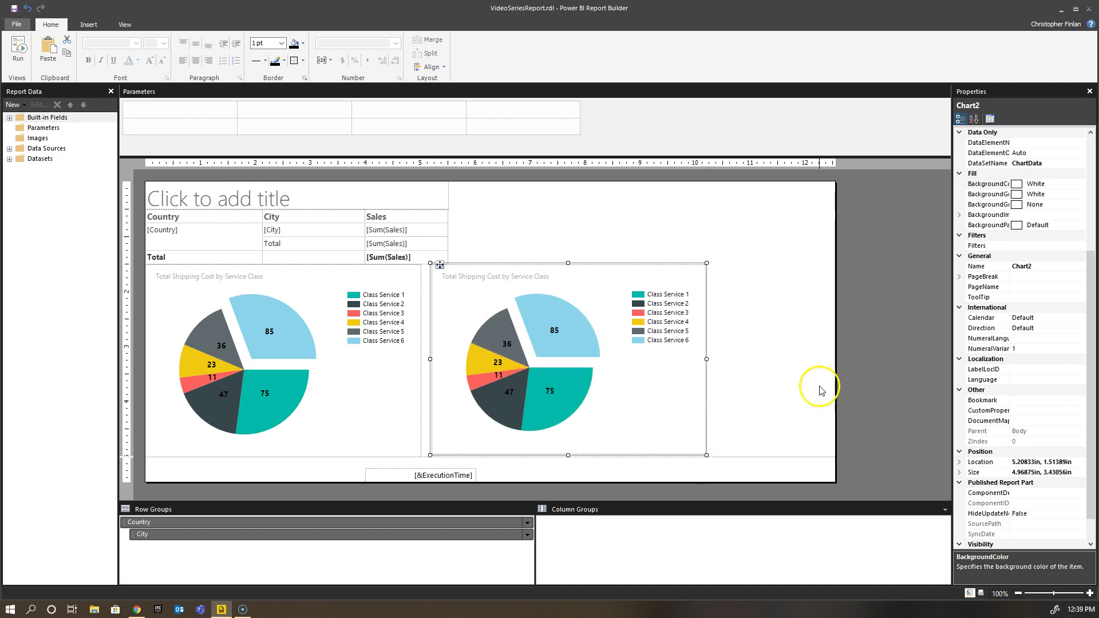
{"action": "left_click_drag", "start_coordinate": [835, 345], "coordinate": [710, 345]}
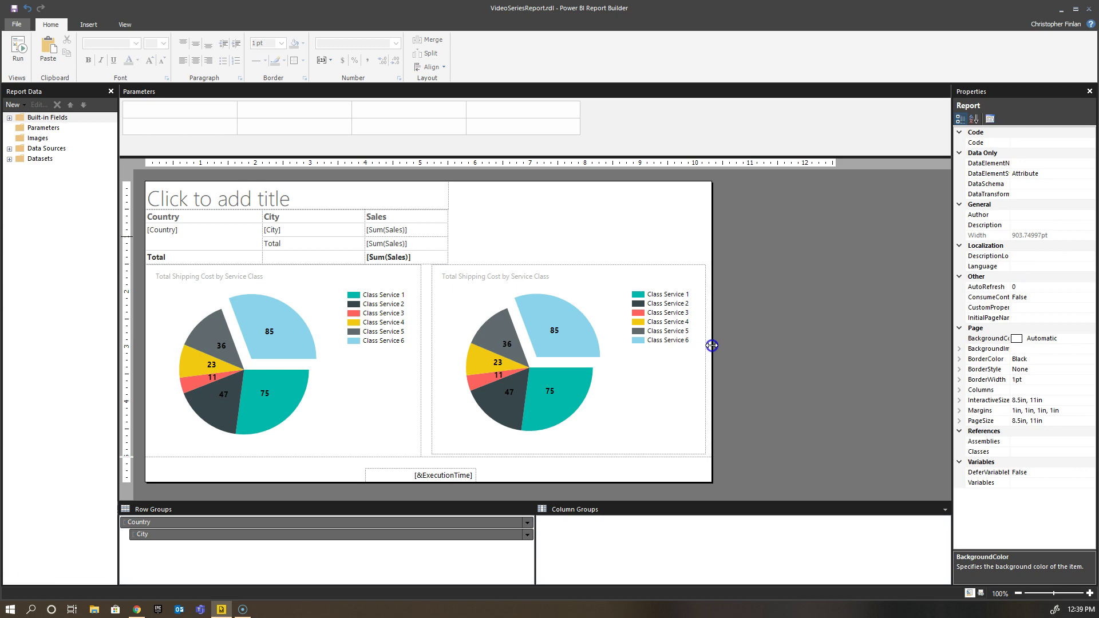
{"action": "left_click_drag", "start_coordinate": [712, 345], "coordinate": [710, 345]}
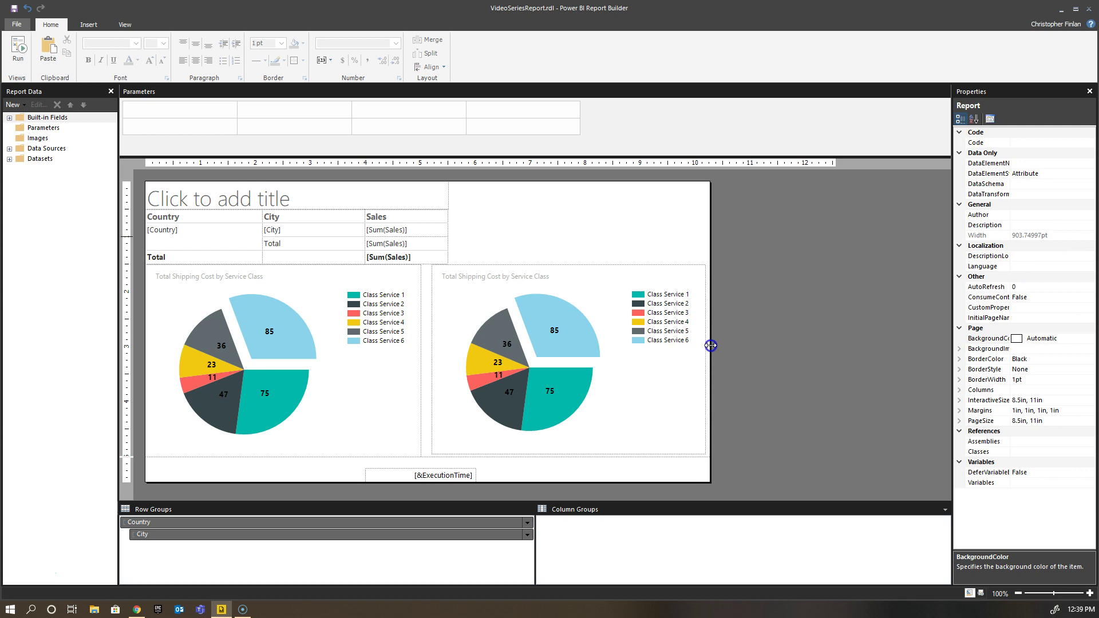
Run the report in Print Layout and check page 2 before returning to page 1
{"action": "left_click", "coordinate": [19, 55]}
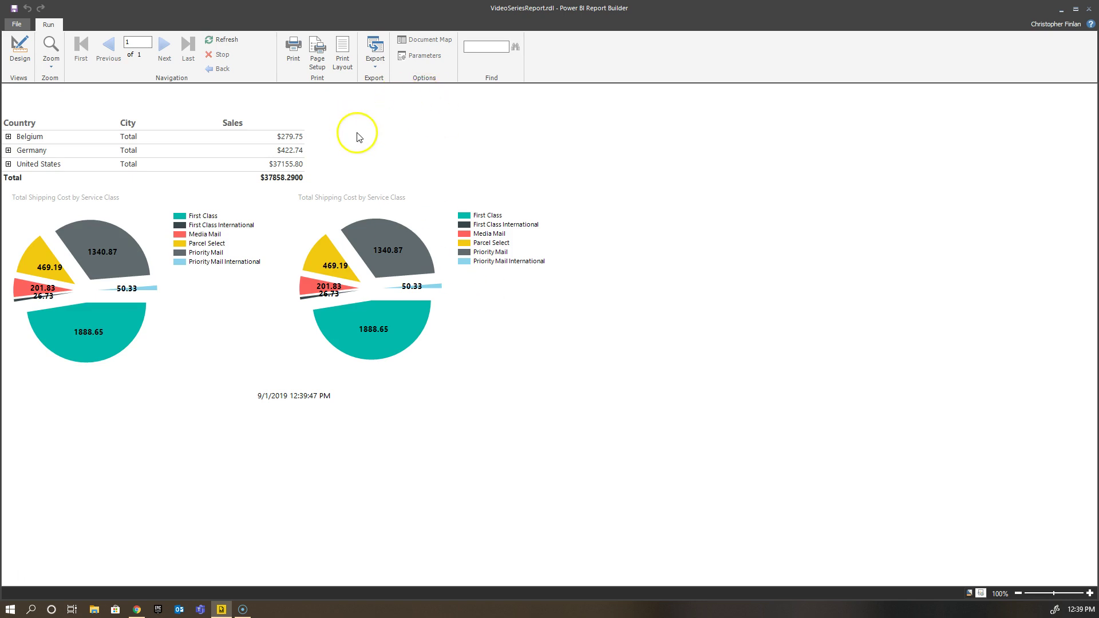
{"action": "left_click", "coordinate": [345, 49]}
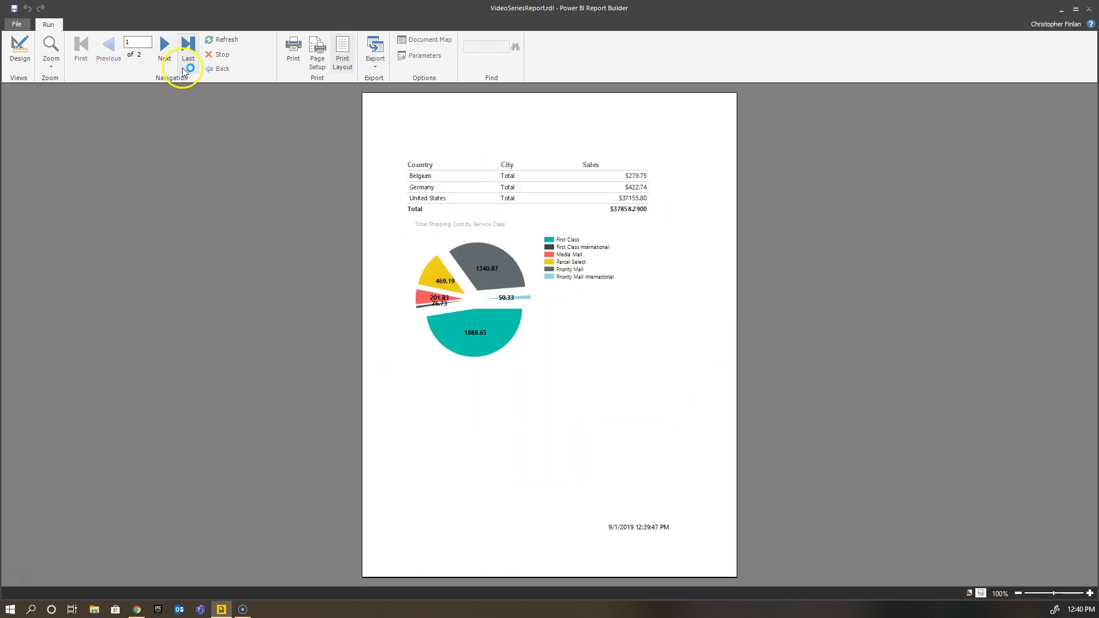
{"action": "left_click", "coordinate": [164, 51]}
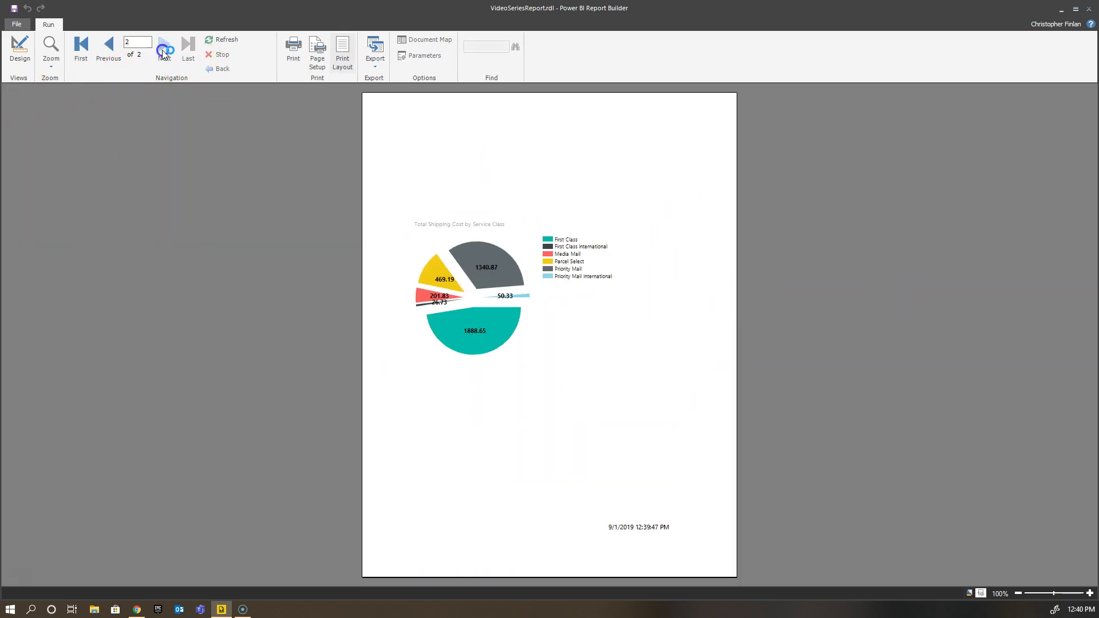
{"action": "left_click", "coordinate": [116, 43]}
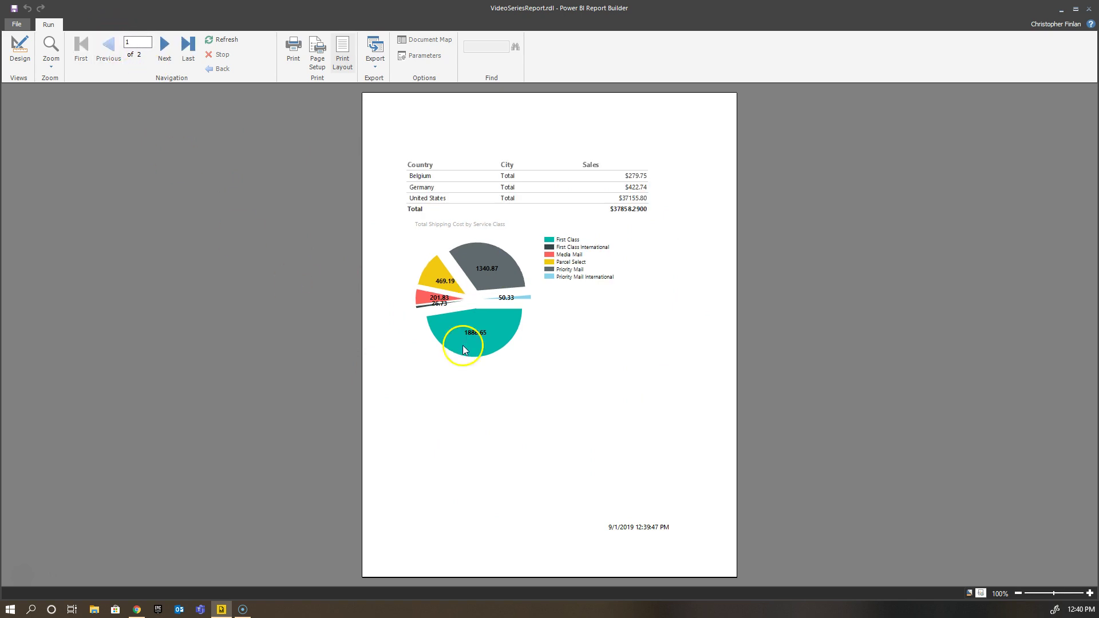
Delete the duplicate pie chart Chart2, narrow the report body to 6 inches, and rerun the preview
{"action": "left_click", "coordinate": [19, 42]}
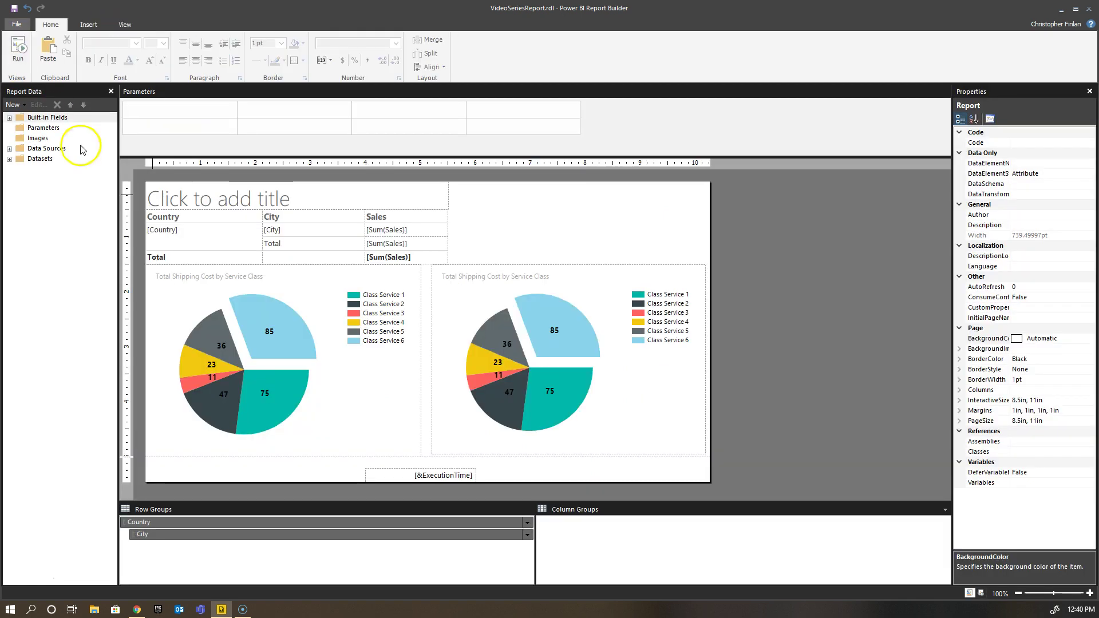
{"action": "left_click", "coordinate": [560, 269]}
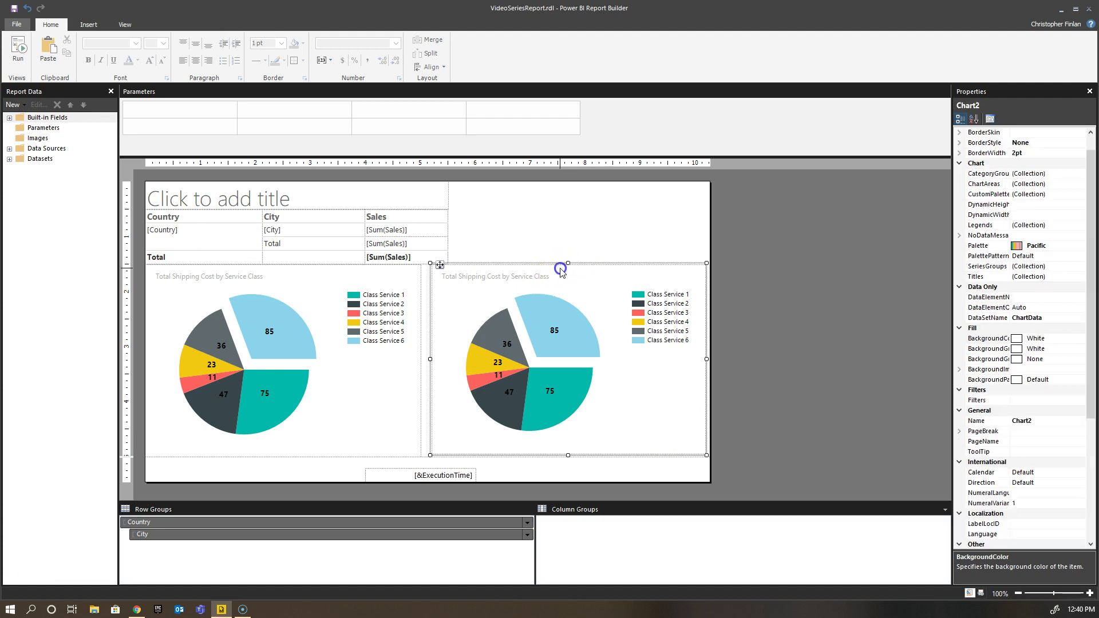
{"action": "key", "text": "Delete"}
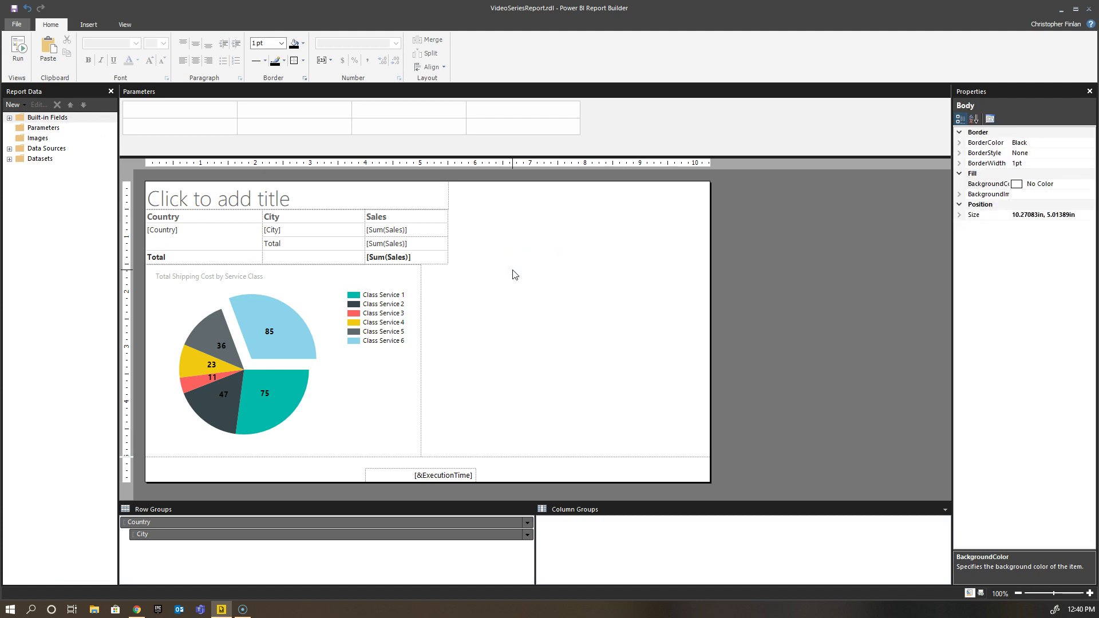
{"action": "left_click_drag", "start_coordinate": [710, 319], "coordinate": [450, 311]}
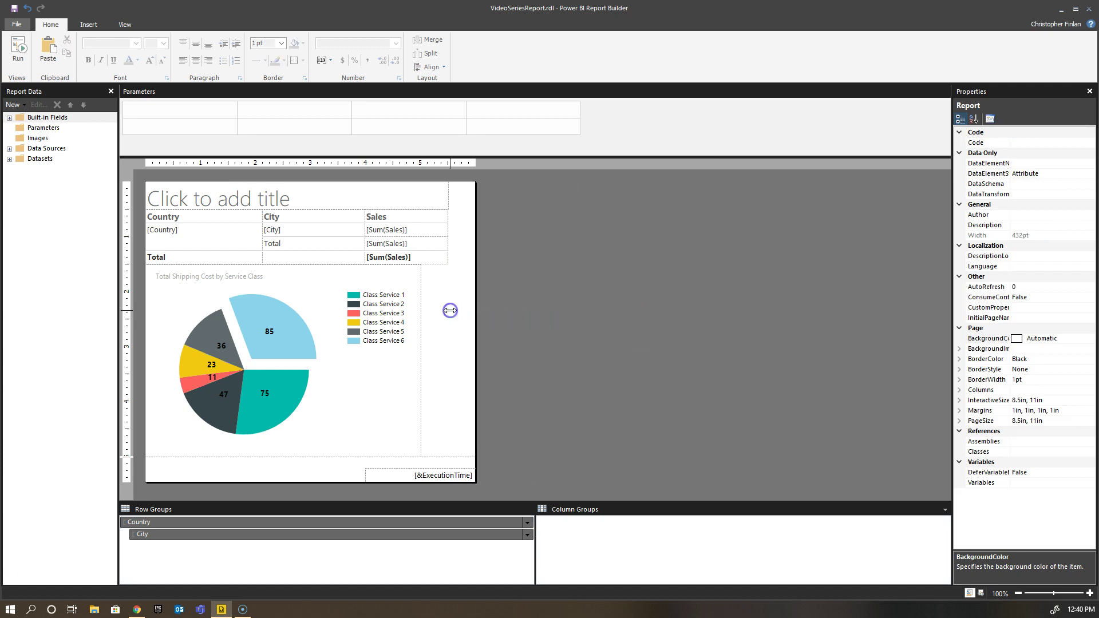
{"action": "left_click", "coordinate": [16, 48]}
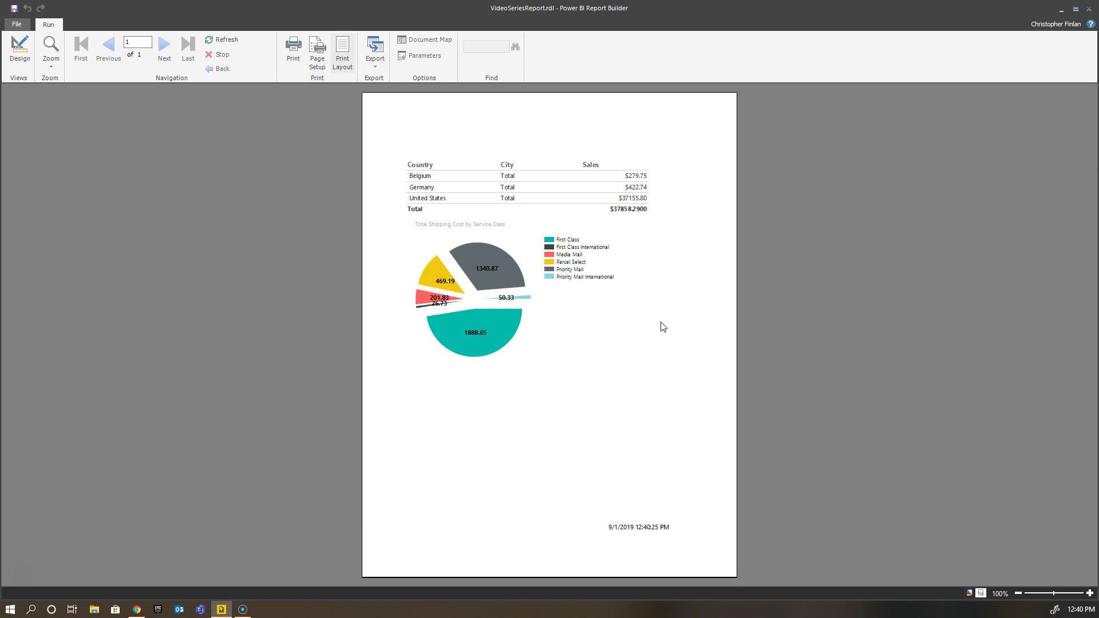
With the preview showing page 1 of 1, switch back to Design view
{"action": "left_click", "coordinate": [20, 49]}
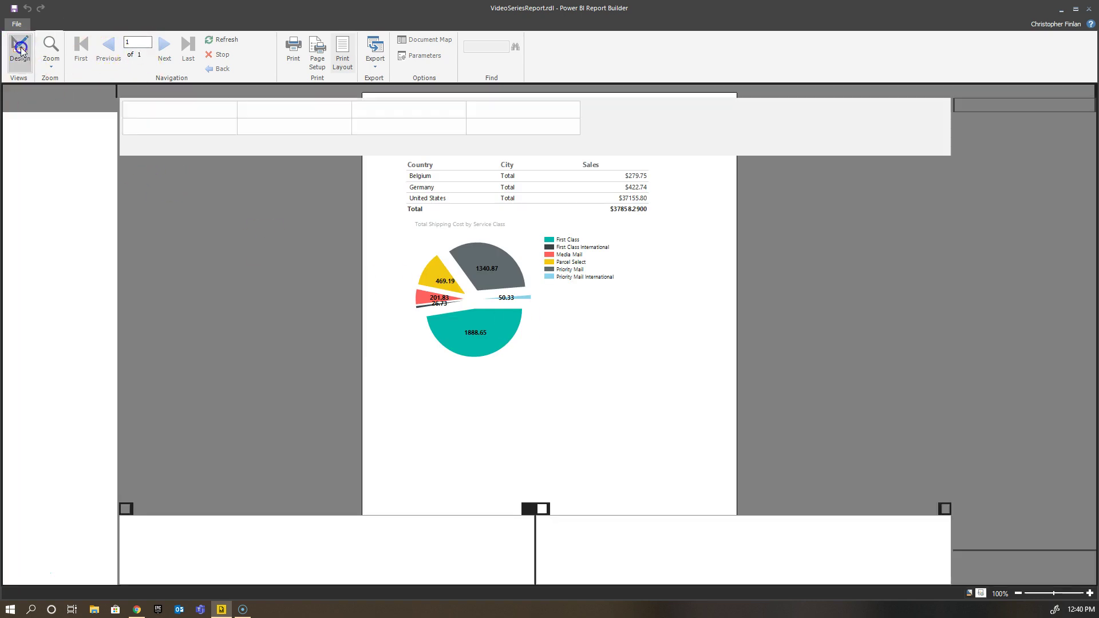